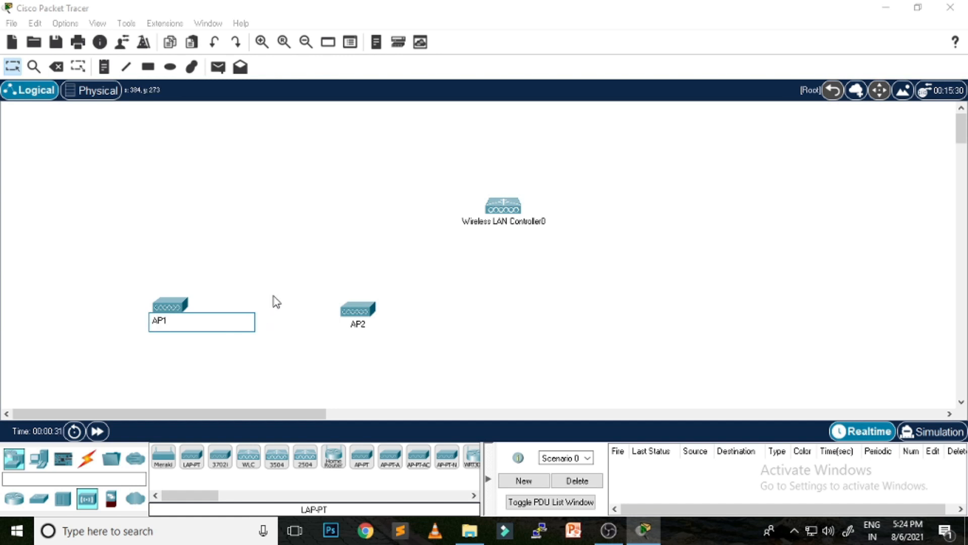
Step: Confirm the AP1 name and place a 2960 switch on the canvas as Switch0
{"action": "key", "text": "Return"}
{"action": "left_click", "coordinate": [39, 498]}
{"action": "left_click_drag", "start_coordinate": [163, 456], "coordinate": [289, 227]}
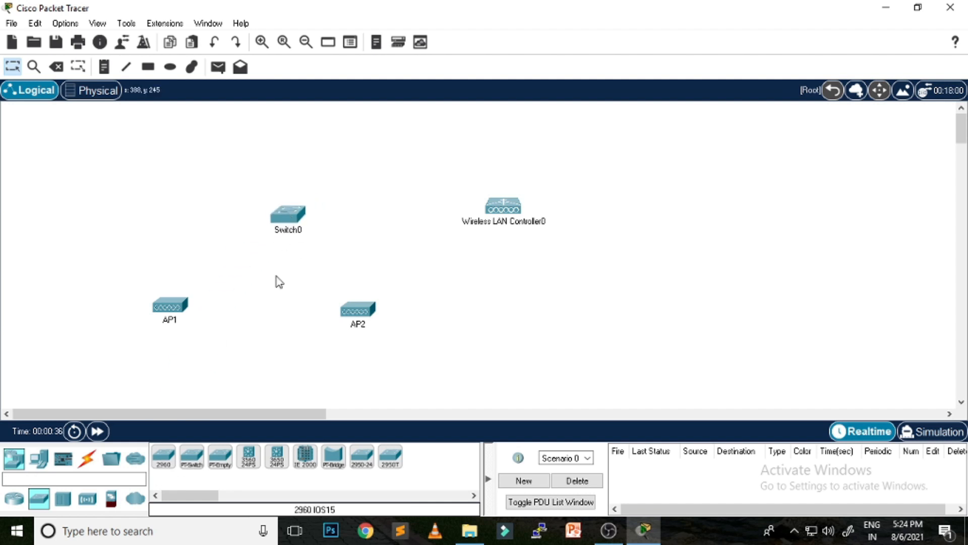
Step: Add PC0 at upper left, Server0 above Switch0, and Laptop0 and Laptop1 at the bottom
{"action": "left_click", "coordinate": [39, 458]}
{"action": "left_click_drag", "start_coordinate": [163, 456], "coordinate": [165, 204]}
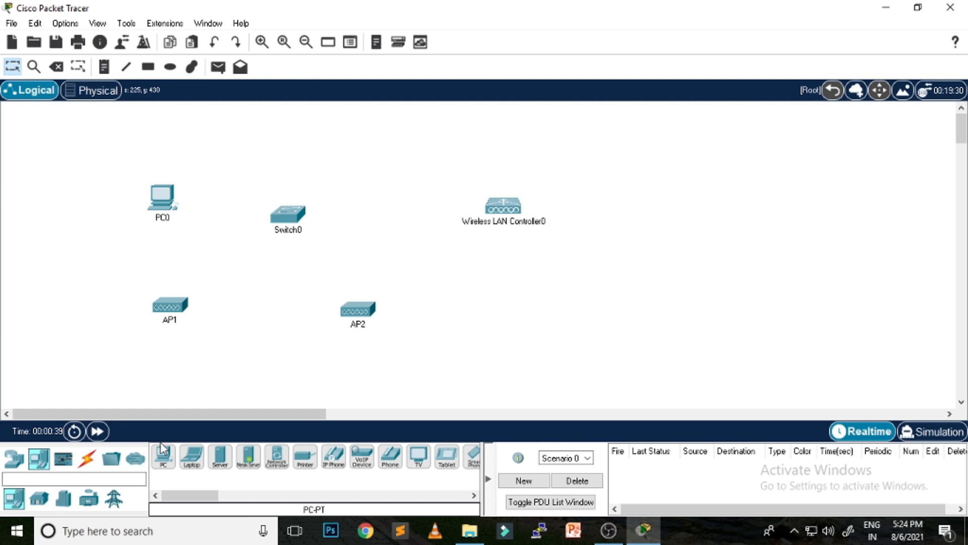
{"action": "left_click", "coordinate": [168, 461]}
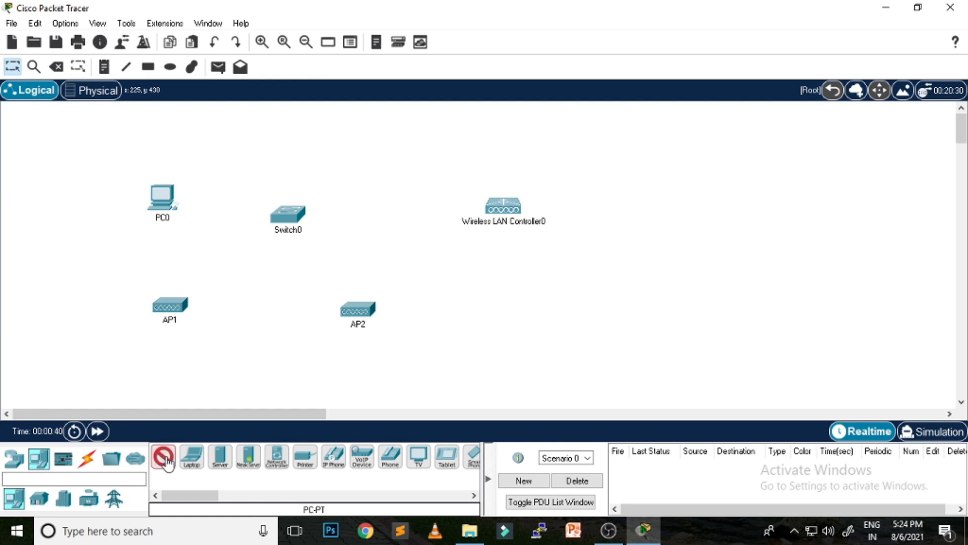
{"action": "left_click", "coordinate": [221, 459]}
{"action": "left_click", "coordinate": [301, 129]}
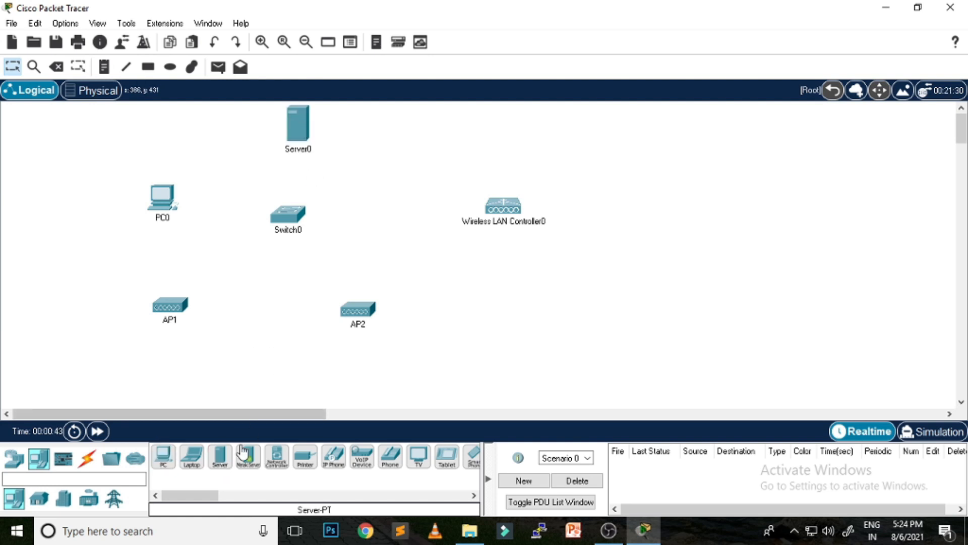
{"action": "left_click", "coordinate": [193, 460]}
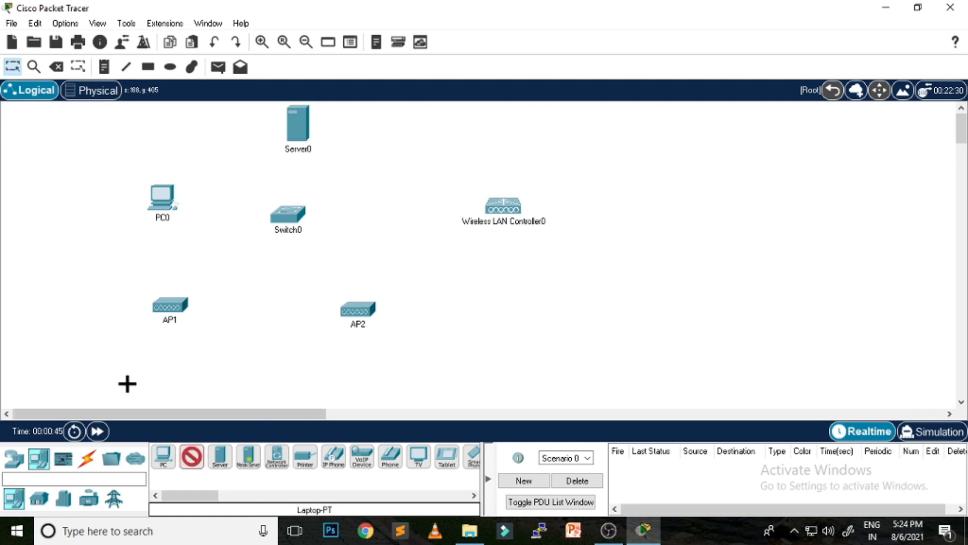
{"action": "left_click", "coordinate": [68, 334]}
{"action": "left_click", "coordinate": [191, 458]}
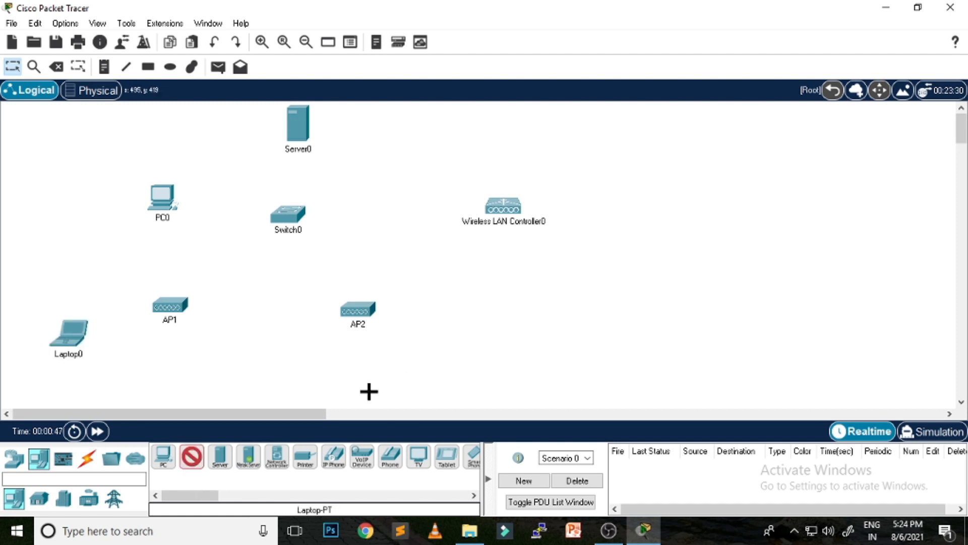
{"action": "left_click", "coordinate": [495, 336]}
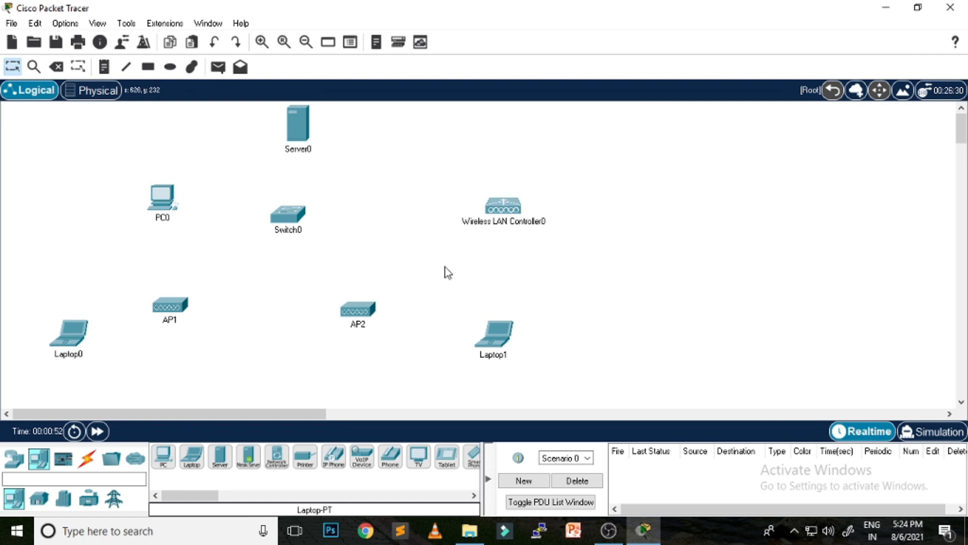
{"action": "left_click", "coordinate": [87, 458]}
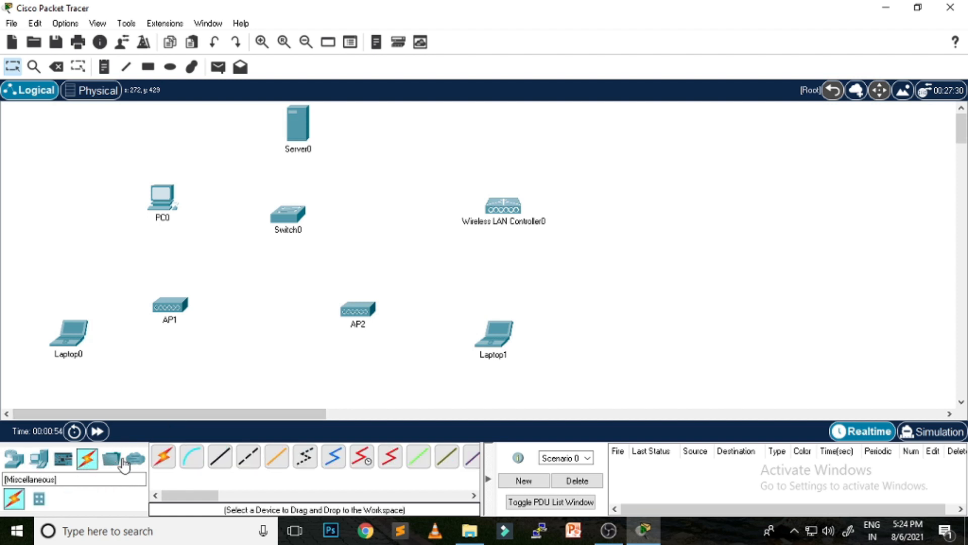
Step: Auto-cable Switch0 to PC0, the wireless LAN controller, Server0, AP1 and AP2
{"action": "left_click", "coordinate": [163, 456]}
{"action": "left_click", "coordinate": [162, 199]}
{"action": "left_click", "coordinate": [293, 216]}
{"action": "left_click", "coordinate": [290, 216]}
{"action": "left_click", "coordinate": [504, 208]}
{"action": "left_click", "coordinate": [280, 216]}
{"action": "left_click", "coordinate": [297, 125]}
{"action": "left_click", "coordinate": [285, 216]}
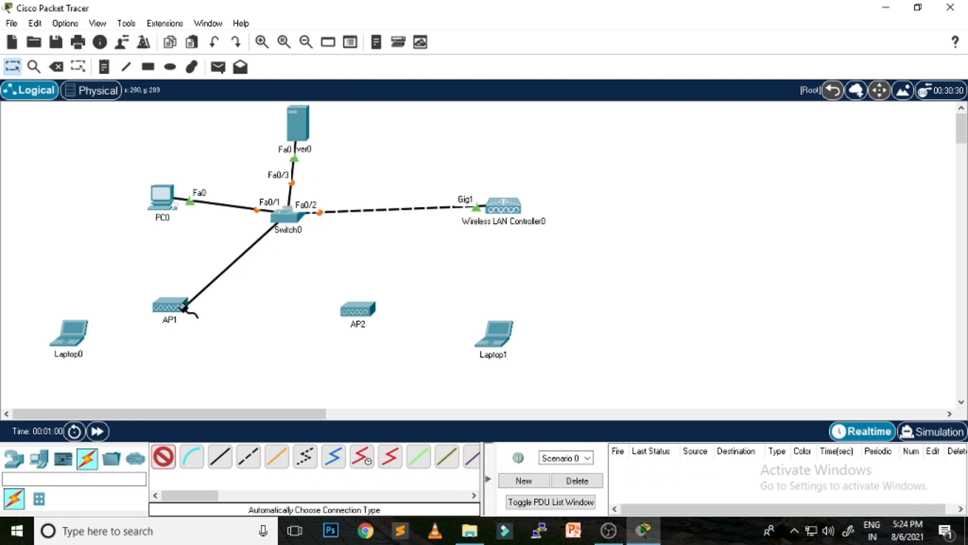
{"action": "left_click", "coordinate": [184, 307]}
{"action": "left_click", "coordinate": [285, 218]}
{"action": "left_click", "coordinate": [357, 309]}
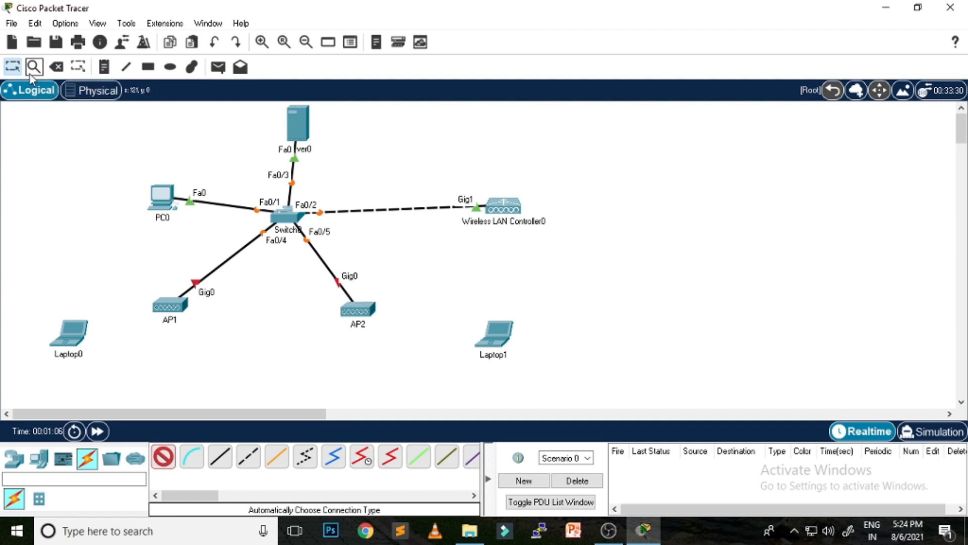
{"action": "left_click", "coordinate": [13, 68]}
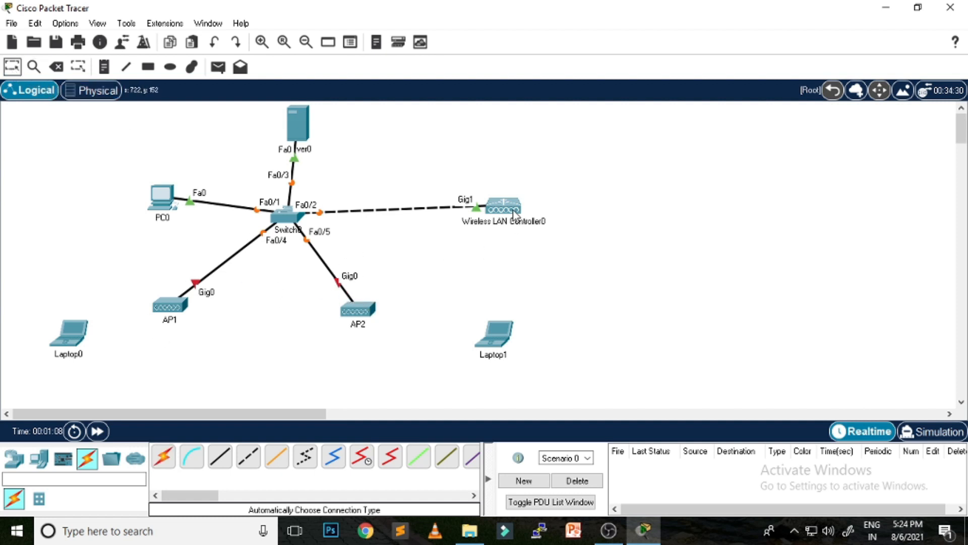
Step: Add a note beside the controller listing 192.168.1.1, 255.255.255.0, 192.168.1.250 and 8.8.8.8
{"action": "left_click", "coordinate": [104, 66]}
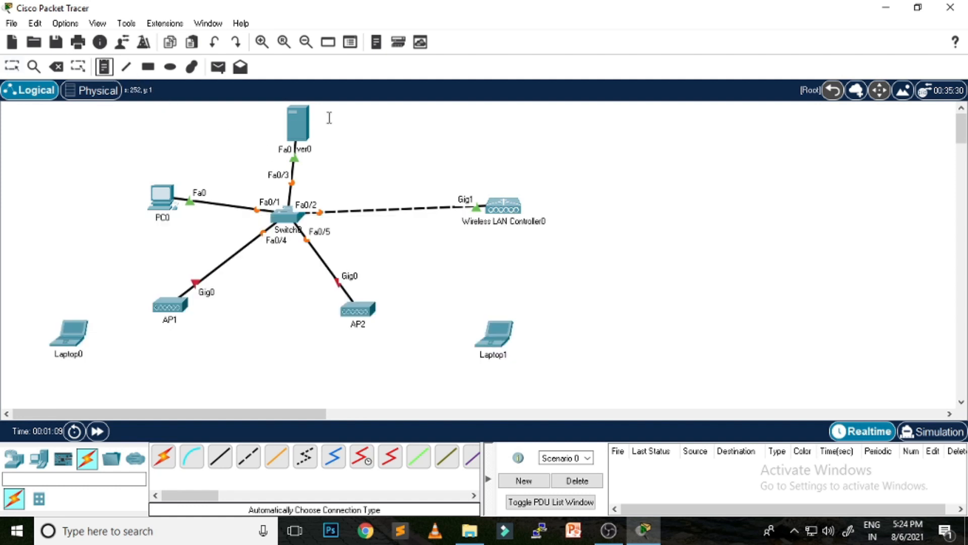
{"action": "left_click", "coordinate": [568, 158]}
{"action": "type", "text": "19"}
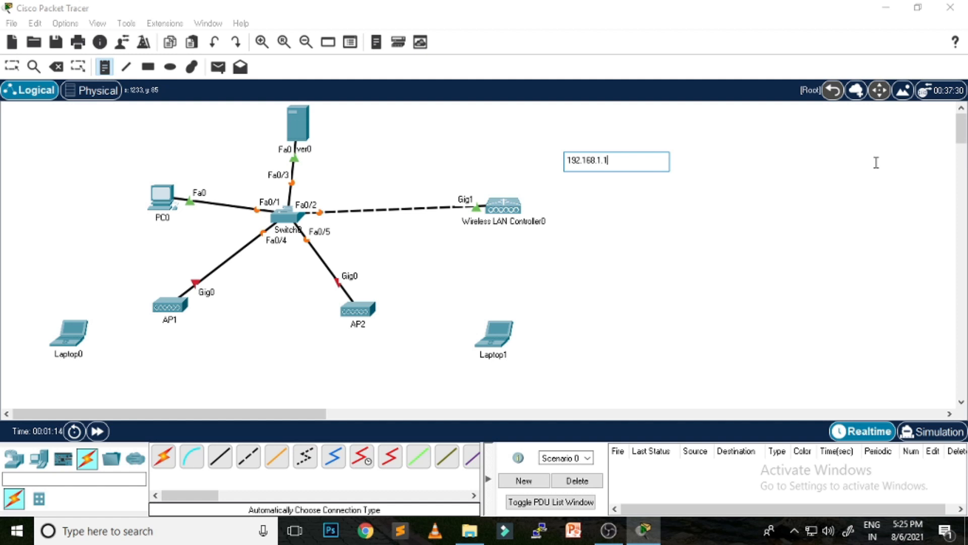
{"action": "type", "text": "2.168.1.1"}
{"action": "key", "text": "Return"}
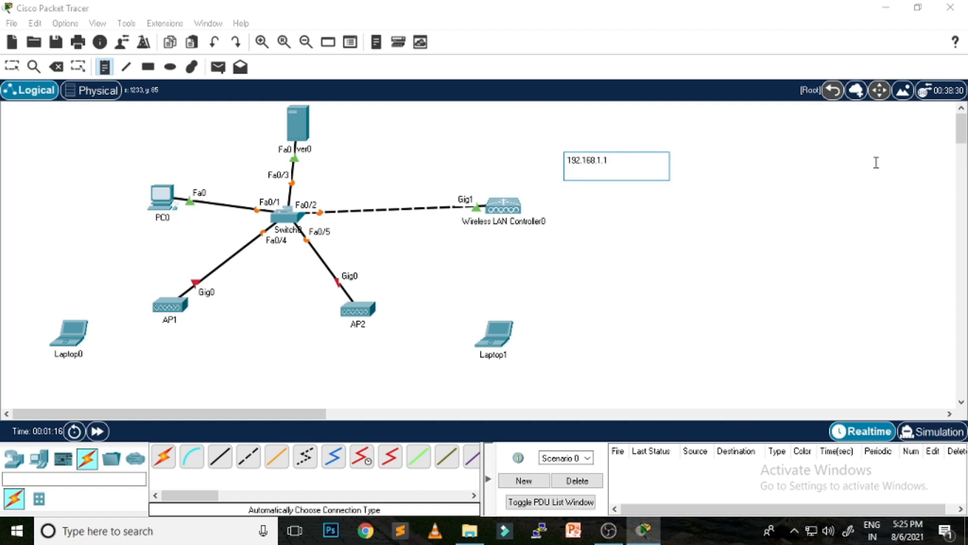
{"action": "type", "text": "255.255.255.0"}
{"action": "key", "text": "Return"}
{"action": "type", "text": "192.168.1.250"}
{"action": "key", "text": "Return"}
{"action": "type", "text": "8.8.8.8"}
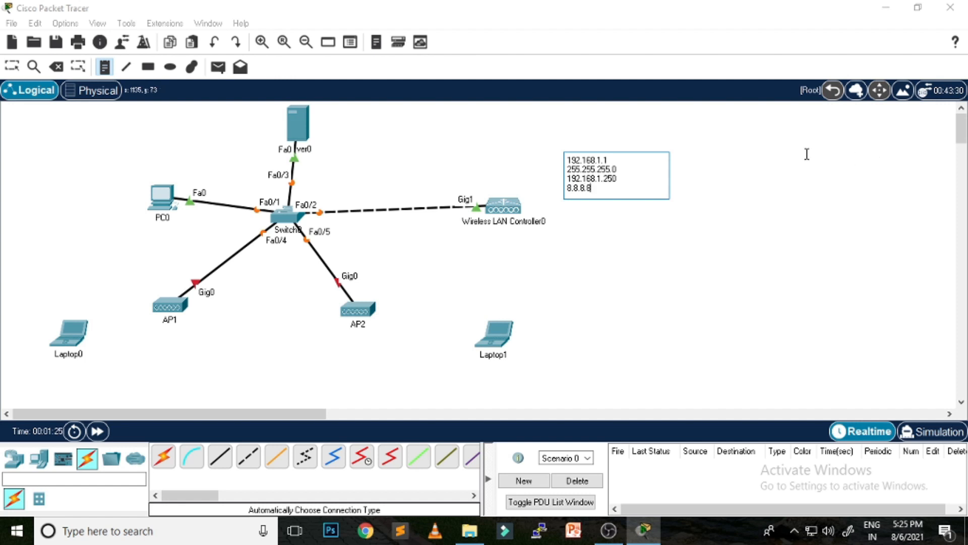
Step: Annotate Server0 with a note reading 192.168.1.2
{"action": "left_click", "coordinate": [326, 115]}
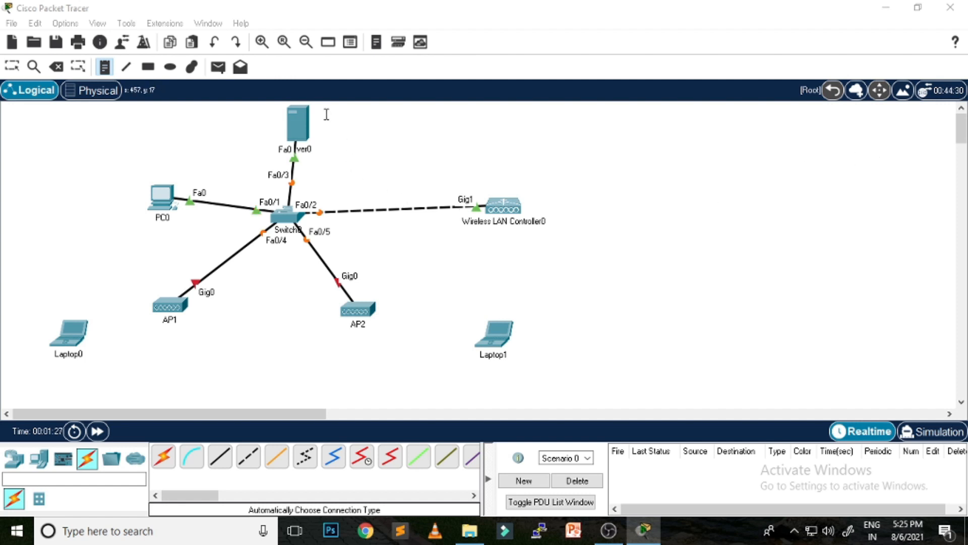
{"action": "type", "text": "19"}
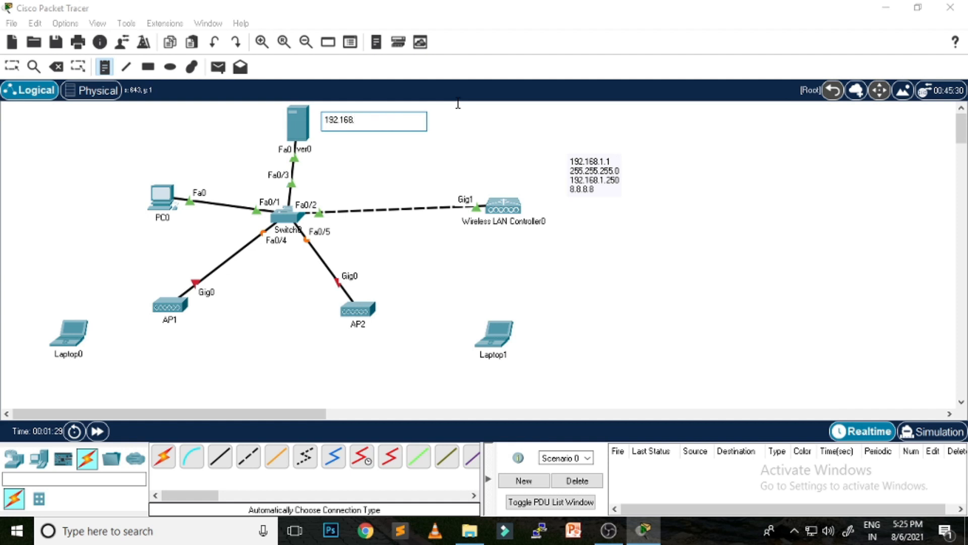
{"action": "type", "text": "2.168.1.2"}
{"action": "left_click", "coordinate": [577, 223]}
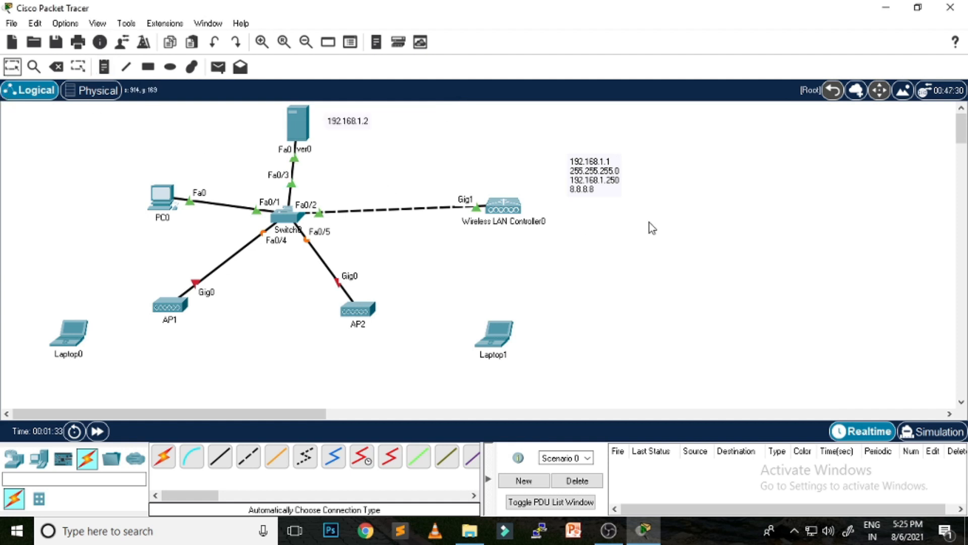
{"action": "left_click", "coordinate": [504, 209]}
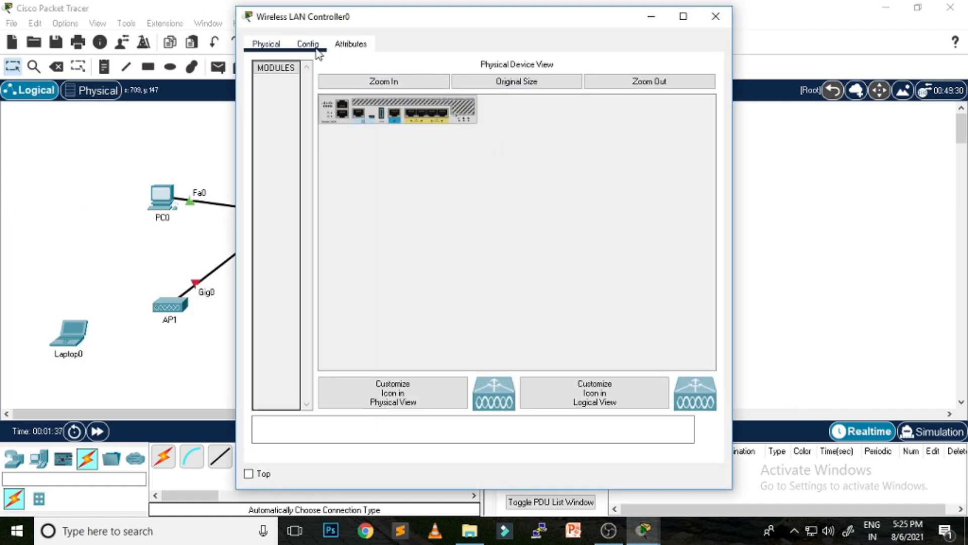
Step: Browse the controller's Config pages: global settings, GigabitEthernet1-5, then the management interface
{"action": "left_click", "coordinate": [315, 55]}
{"action": "left_click", "coordinate": [307, 96]}
{"action": "left_click", "coordinate": [308, 83]}
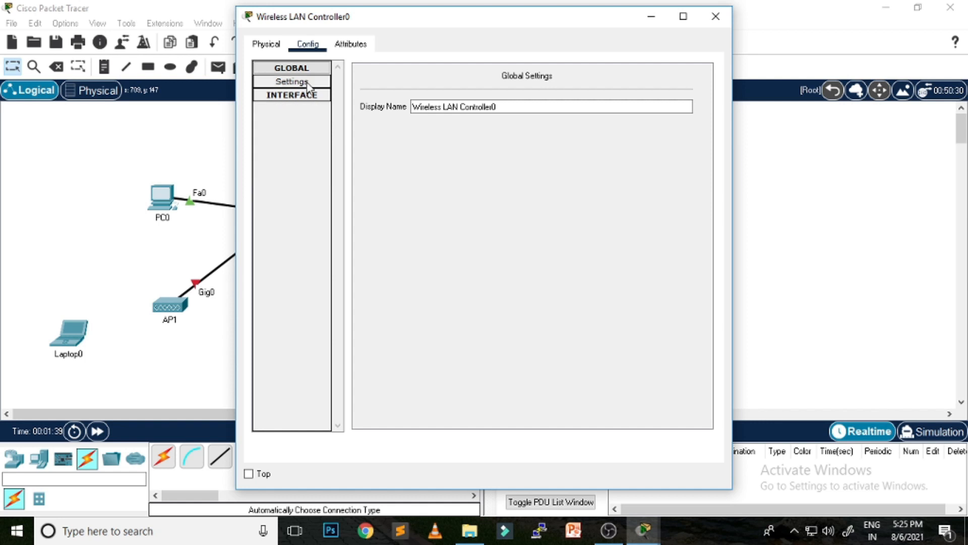
{"action": "left_click", "coordinate": [308, 95]}
{"action": "left_click", "coordinate": [303, 110]}
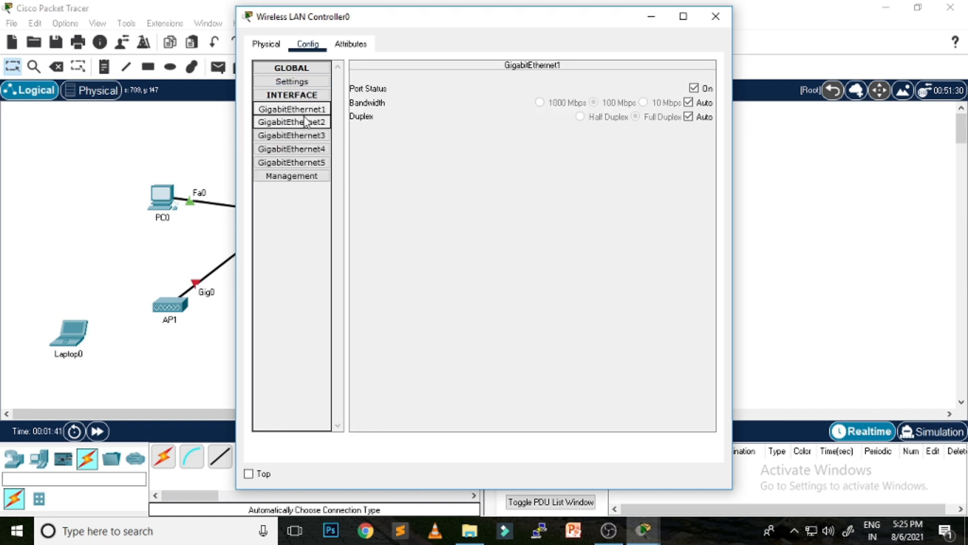
{"action": "left_click", "coordinate": [303, 122]}
{"action": "left_click", "coordinate": [302, 135]}
{"action": "left_click", "coordinate": [302, 149]}
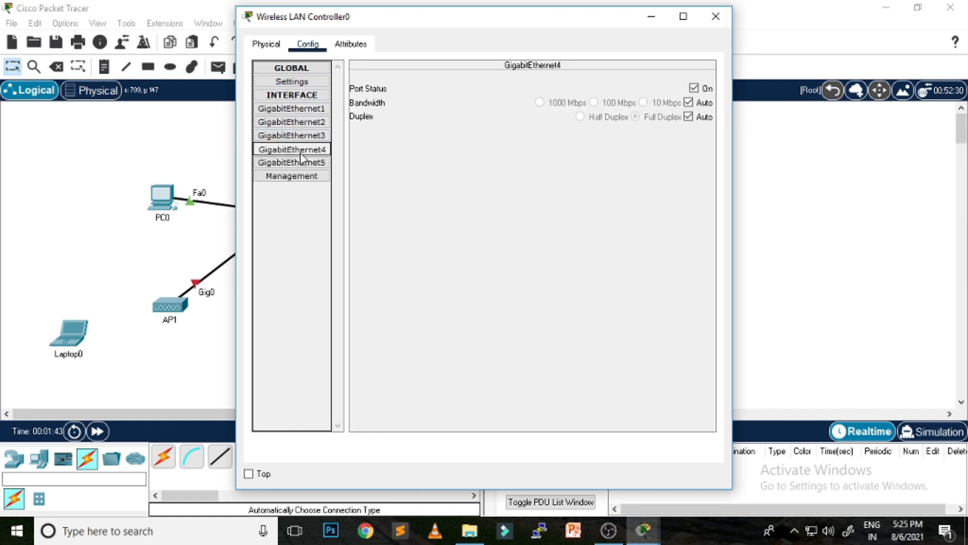
{"action": "left_click", "coordinate": [302, 163]}
{"action": "left_click", "coordinate": [301, 81]}
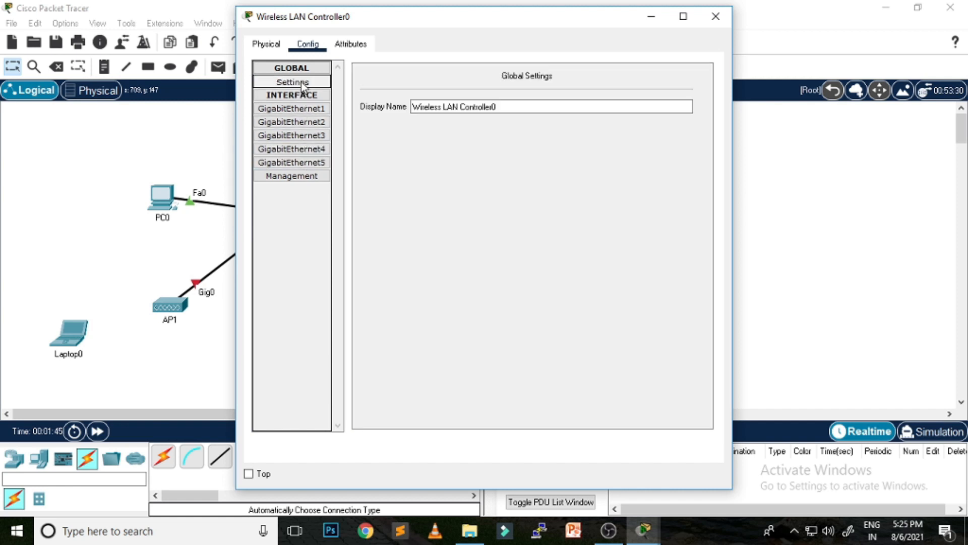
{"action": "left_click", "coordinate": [301, 72]}
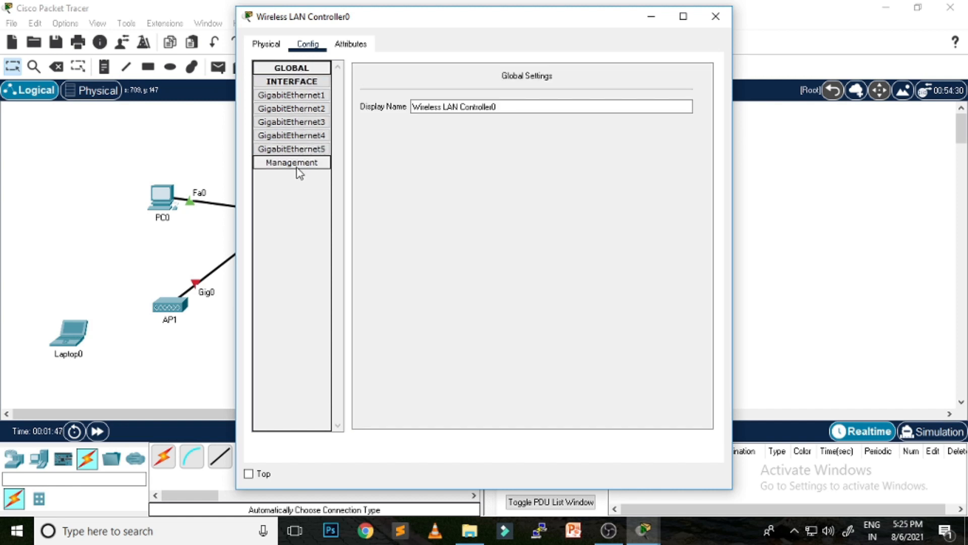
{"action": "left_click", "coordinate": [298, 95]}
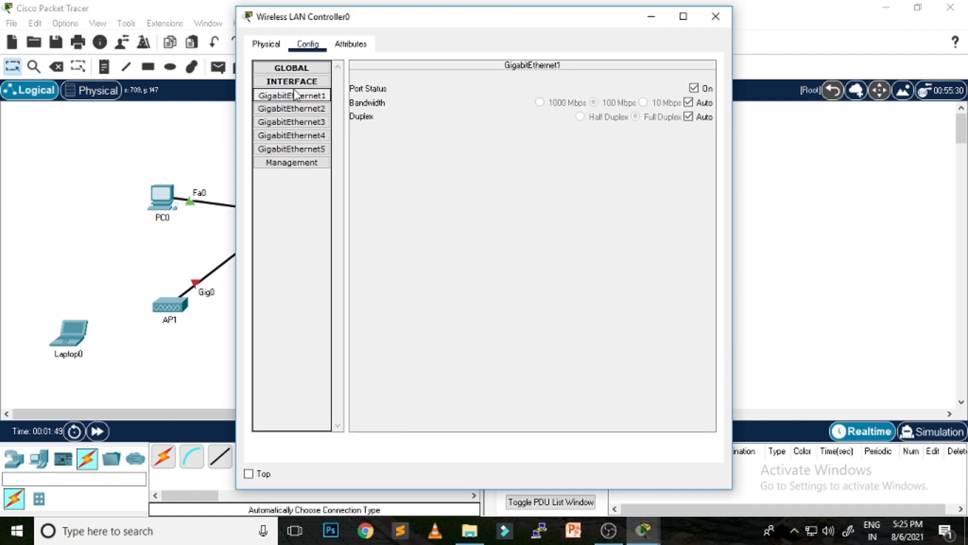
{"action": "left_click", "coordinate": [298, 81]}
{"action": "left_click", "coordinate": [299, 82]}
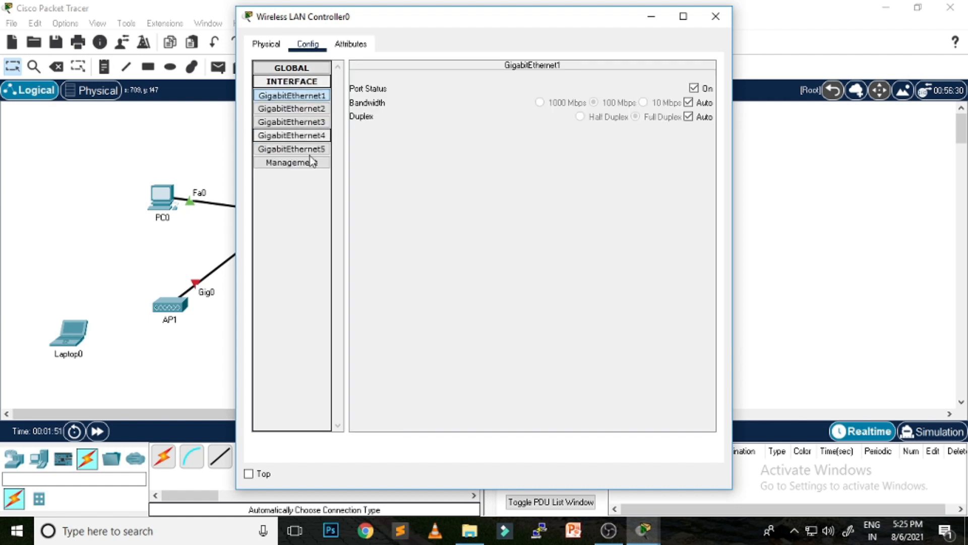
{"action": "left_click", "coordinate": [282, 163]}
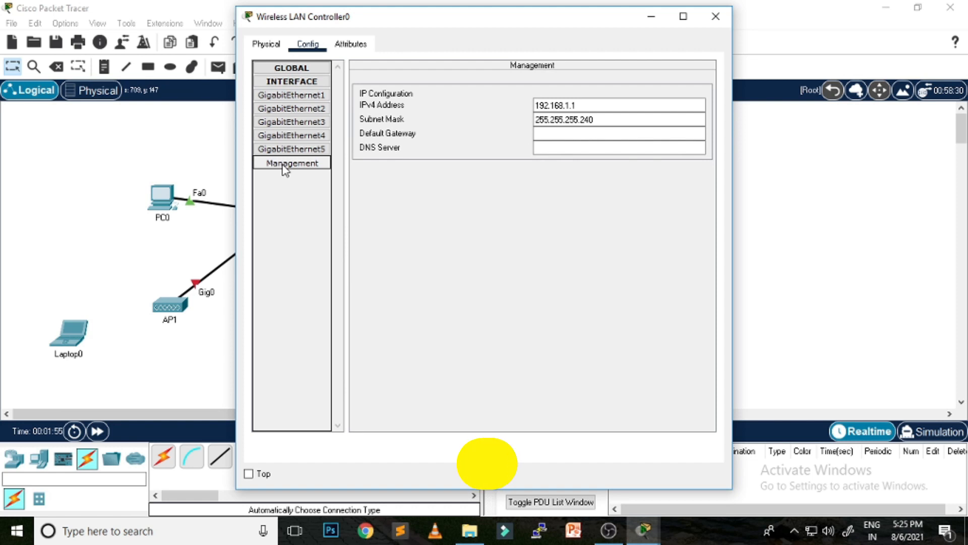
Step: Set management IPv4 192.168.1.1, mask 255.255.255.0, gateway 192.168.1.250 and DNS 8.8.8.8
{"action": "left_click", "coordinate": [616, 106]}
{"action": "key", "text": "ctrl+a"}
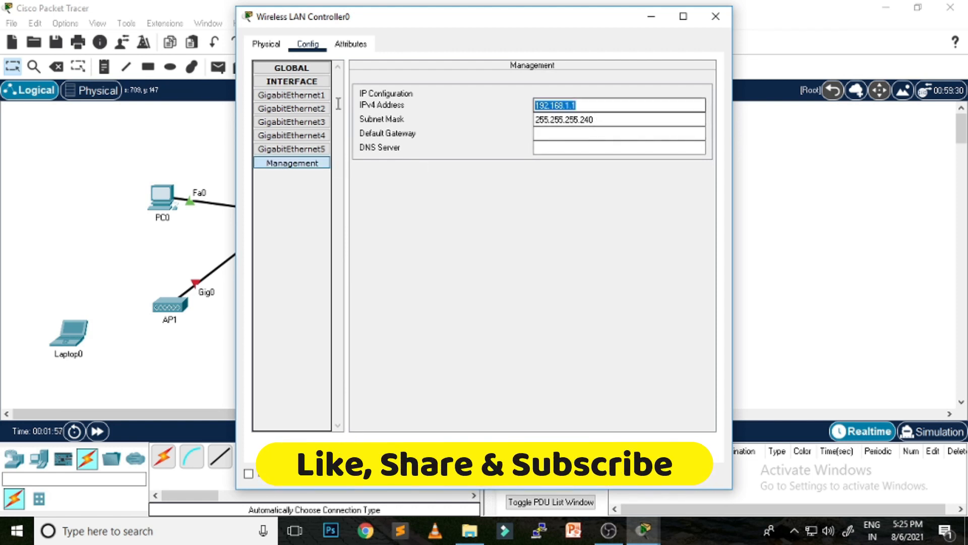
{"action": "type", "text": "192.168.1.1"}
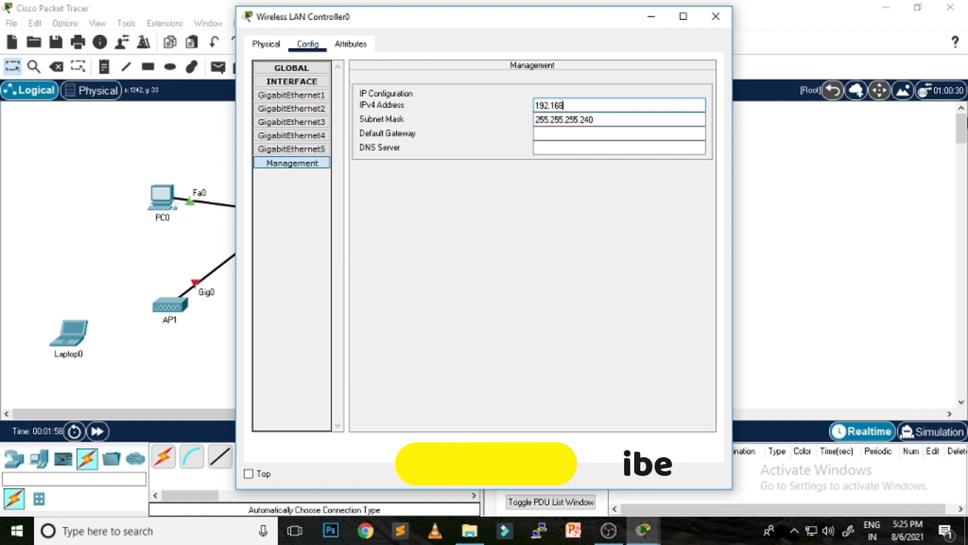
{"action": "key", "text": "Tab"}
{"action": "type", "text": "255.255.25"}
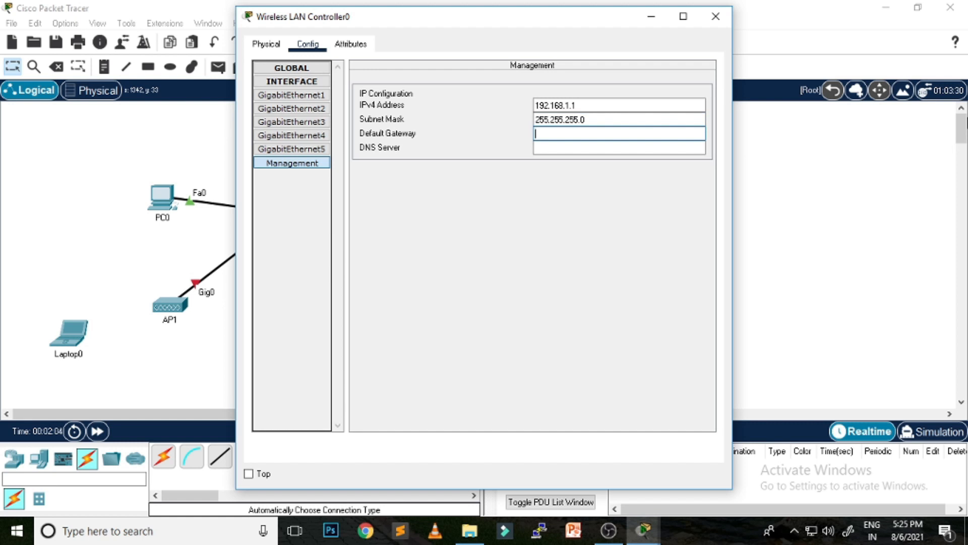
{"action": "type", "text": "192.168.1.2"}
{"action": "type", "text": "8.8.8.8"}
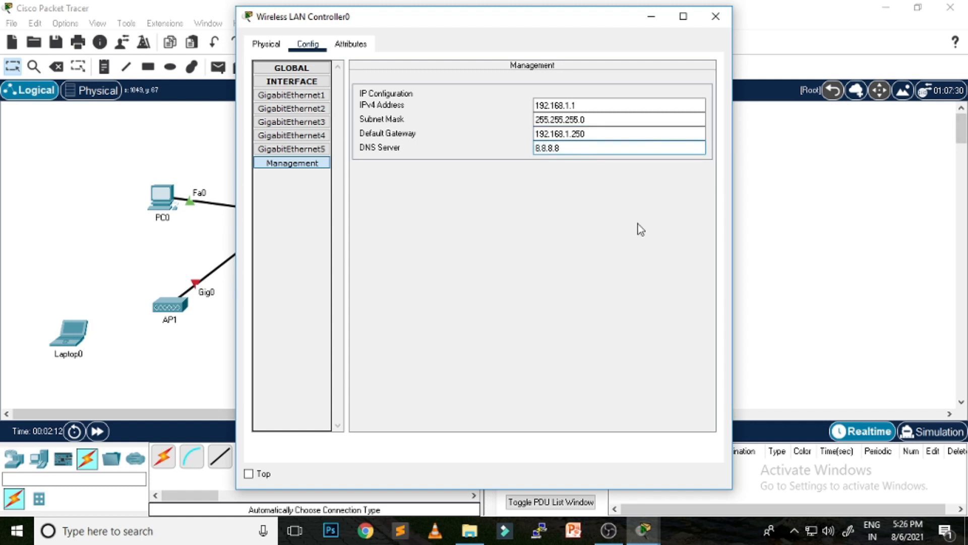
{"action": "key", "text": "Tab"}
{"action": "left_click", "coordinate": [618, 105]}
{"action": "left_click", "coordinate": [275, 44]}
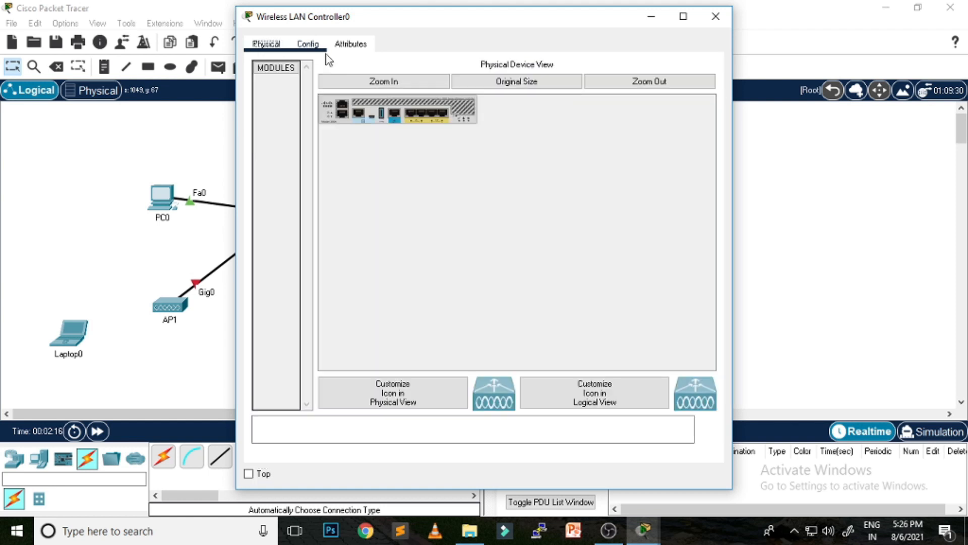
{"action": "left_click", "coordinate": [715, 16]}
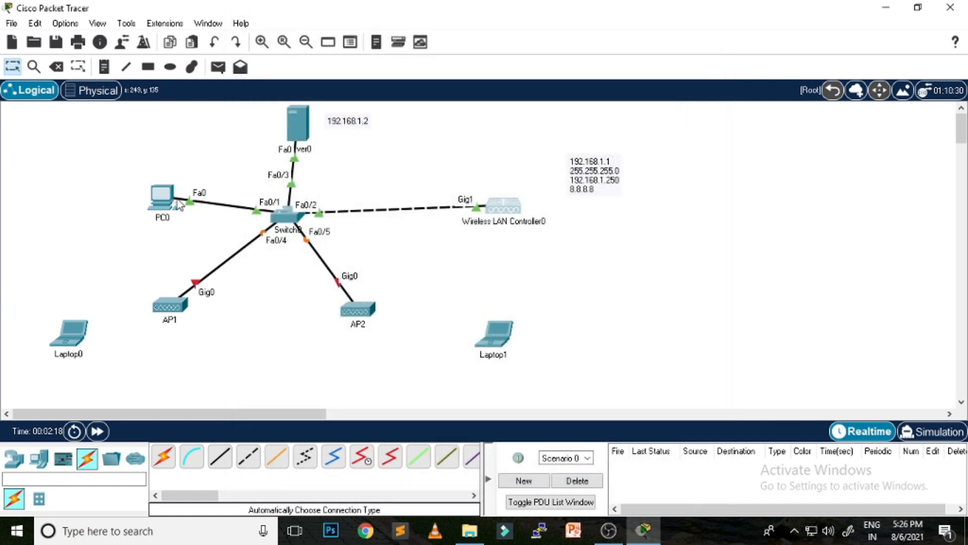
Step: Give Server0 static IP 192.168.1.2, mask 255.255.255.0, gateway 192.168.1.250 and DNS 8.8.8.8
{"action": "left_click", "coordinate": [298, 124]}
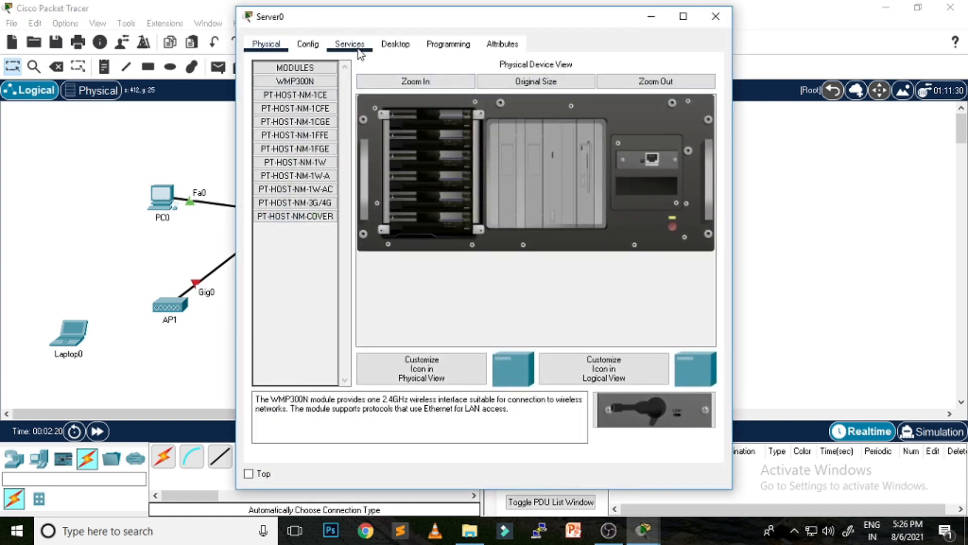
{"action": "left_click", "coordinate": [395, 45]}
{"action": "left_click", "coordinate": [301, 90]}
{"action": "left_click", "coordinate": [426, 124]}
{"action": "type", "text": "192.168.1.2"}
{"action": "key", "text": "Tab"}
{"action": "key", "text": "Tab"}
{"action": "type", "text": "192.1"}
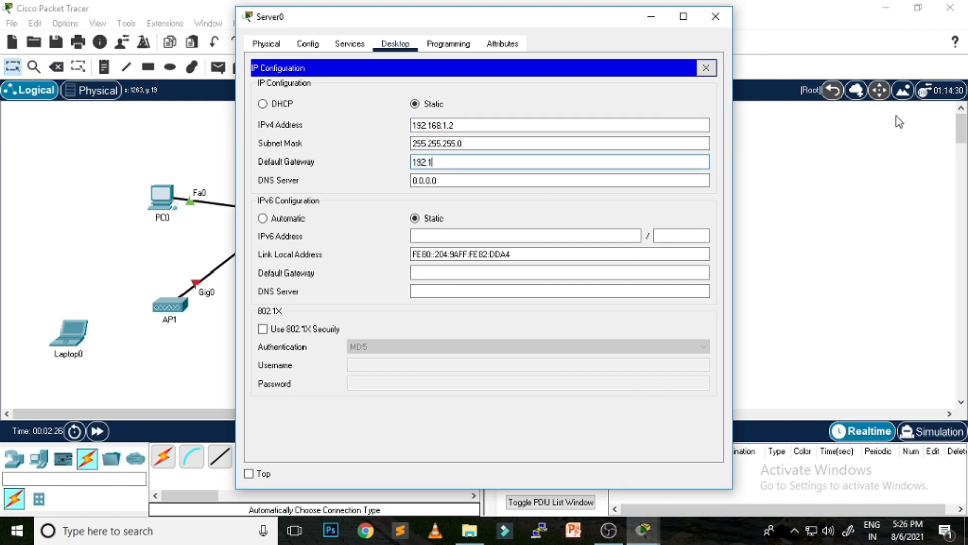
{"action": "type", "text": "68.1.250"}
{"action": "key", "text": "Tab"}
{"action": "type", "text": "8.8"}
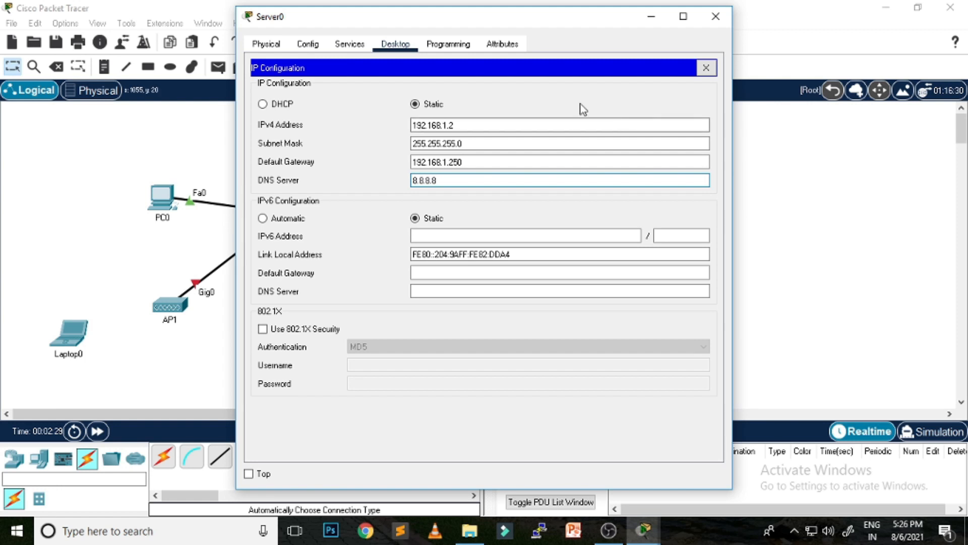
Step: Turn on Server0's DHCP service with pool gateway 192.168.1.250 and DNS 8.8.8.8
{"action": "left_click", "coordinate": [349, 45]}
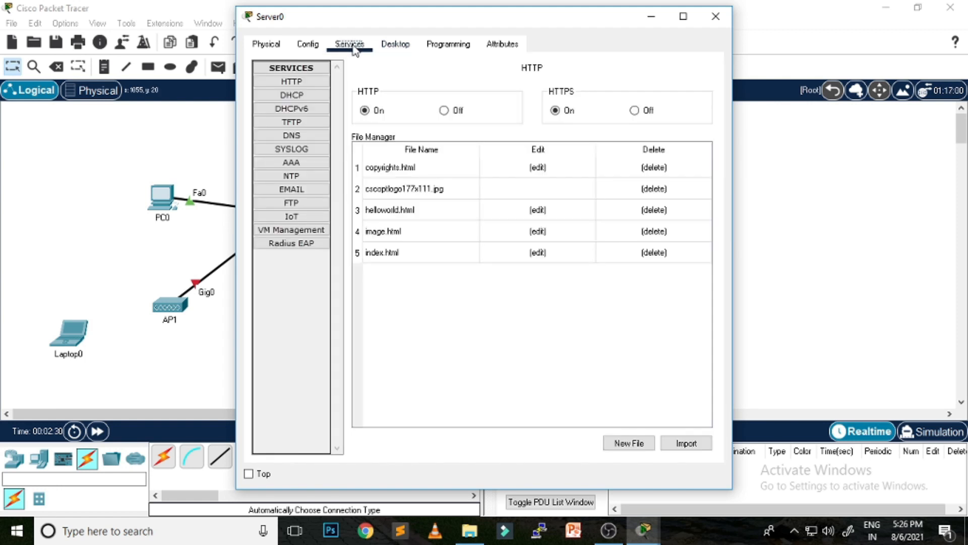
{"action": "left_click", "coordinate": [302, 94]}
{"action": "left_click", "coordinate": [574, 95]}
{"action": "triple_click", "coordinate": [584, 131]}
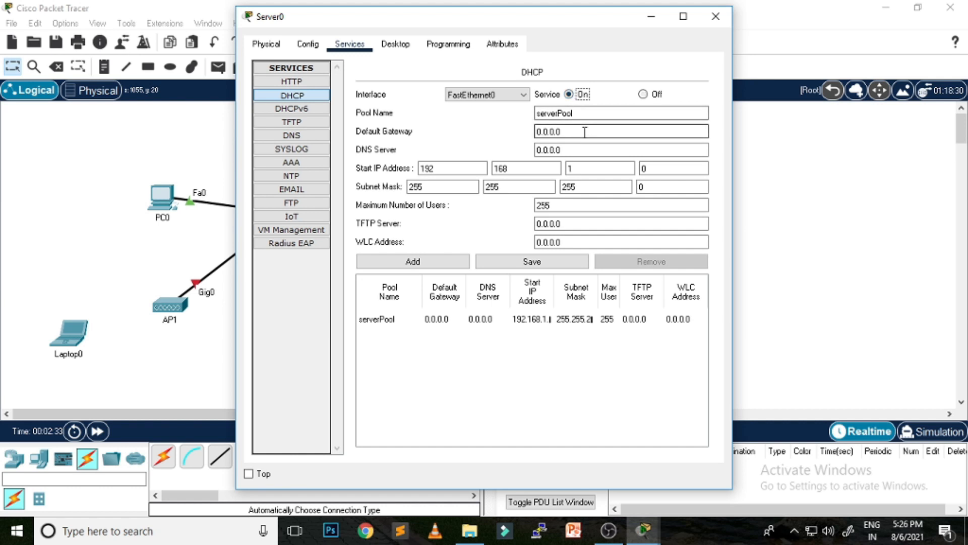
{"action": "type", "text": "192.168.1.250"}
{"action": "key", "text": "Tab"}
{"action": "type", "text": "8.8.8"}
Step: Set serverPool start to 192.168.1.10, 200 users and WLC 192.168.1.1, then save it
{"action": "left_click", "coordinate": [667, 168]}
{"action": "double_click", "coordinate": [642, 168]}
{"action": "type", "text": "10"}
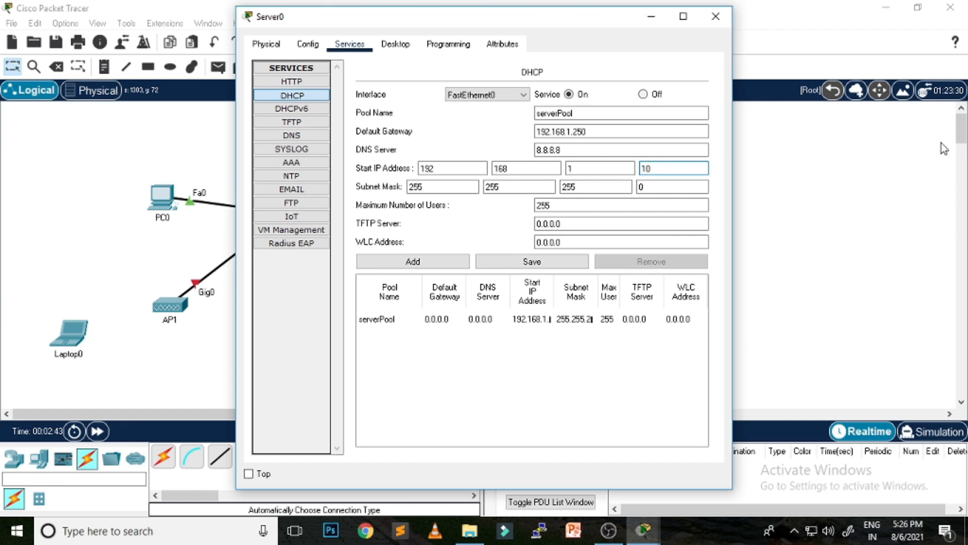
{"action": "double_click", "coordinate": [544, 206]}
{"action": "type", "text": "200"}
{"action": "key", "text": "Tab"}
{"action": "key", "text": "Tab"}
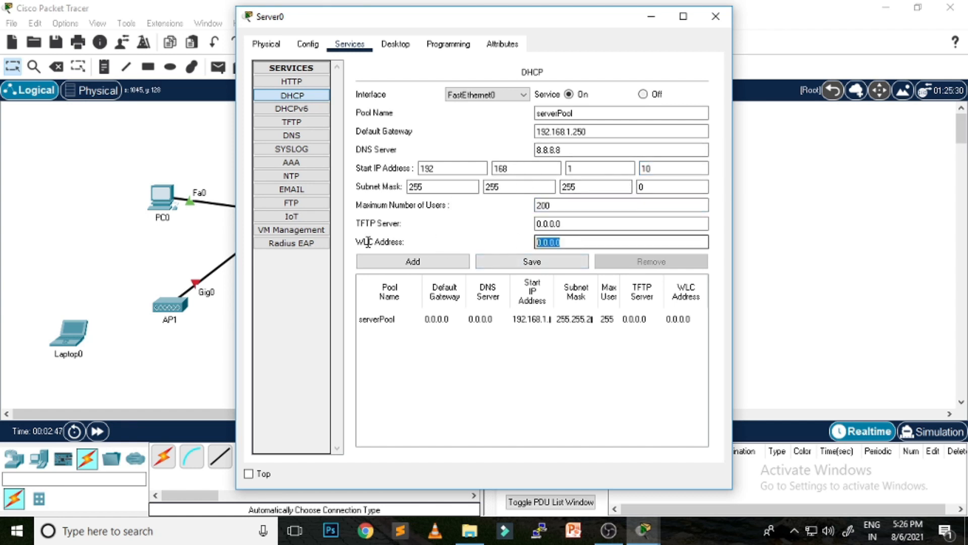
{"action": "type", "text": "192.168.1.1"}
{"action": "key", "text": "Tab"}
{"action": "key", "text": "Tab"}
{"action": "key", "text": "space"}
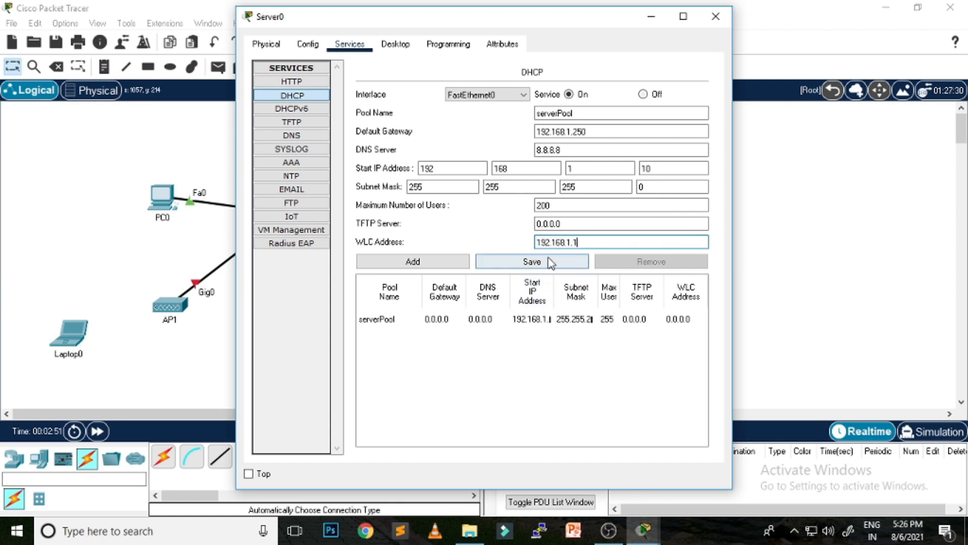
{"action": "left_click", "coordinate": [715, 16]}
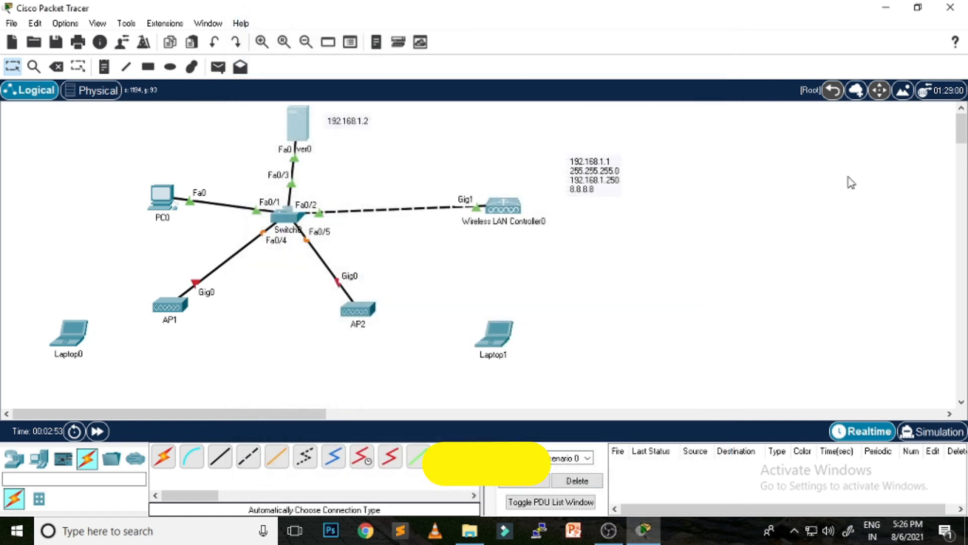
Step: Switch PC0's IP configuration to DHCP so it obtains 192.168.1.10
{"action": "left_click", "coordinate": [162, 204]}
{"action": "left_click", "coordinate": [349, 44]}
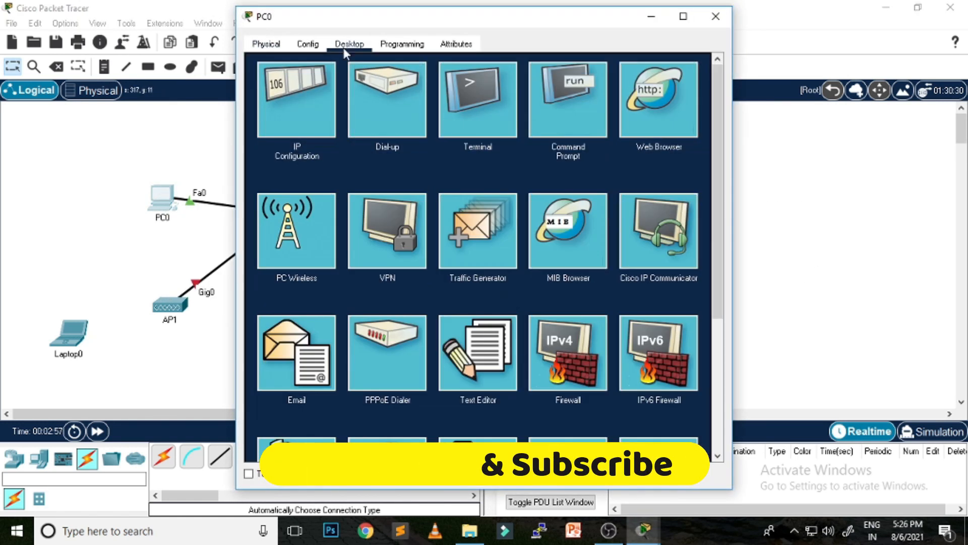
{"action": "left_click", "coordinate": [308, 113]}
{"action": "left_click", "coordinate": [262, 121]}
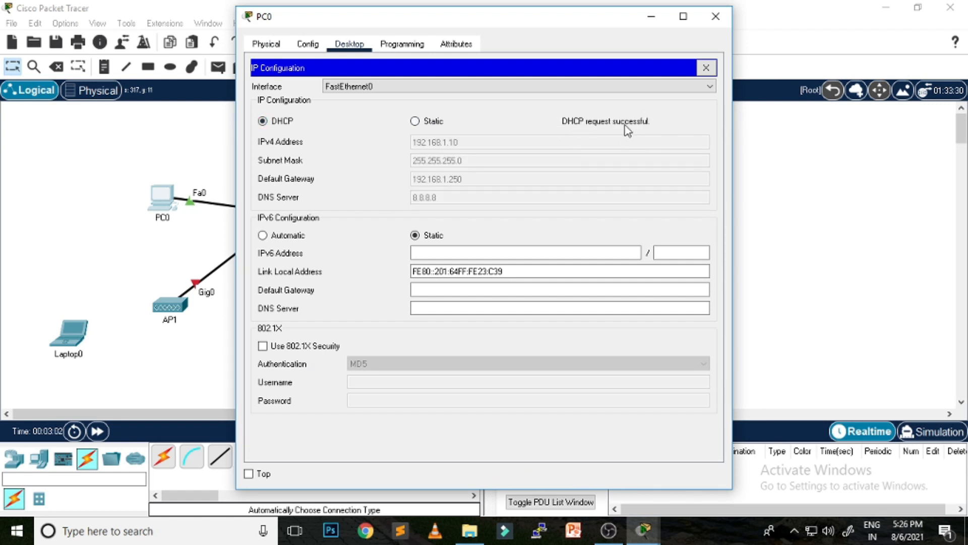
{"action": "left_click", "coordinate": [706, 67]}
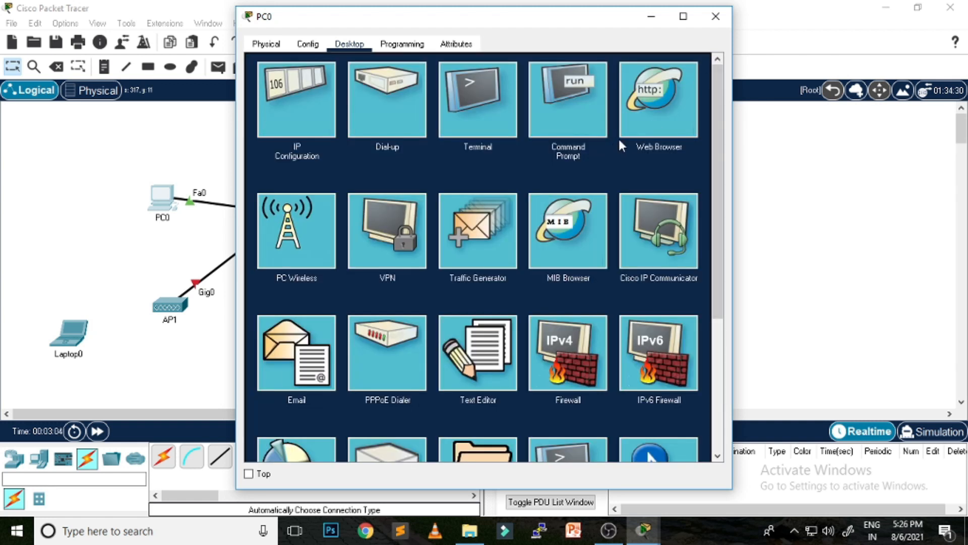
Step: Ping the controller at 192.168.1.1 from PC0's command prompt, getting 3 of 4 replies
{"action": "left_click", "coordinate": [568, 99]}
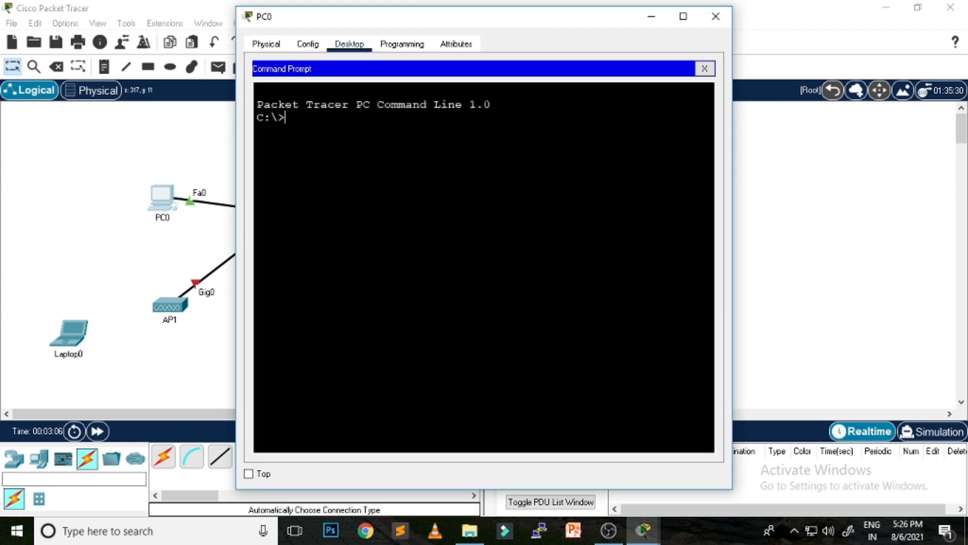
{"action": "type", "text": "ping 192.168.1.1"}
{"action": "key", "text": "Return"}
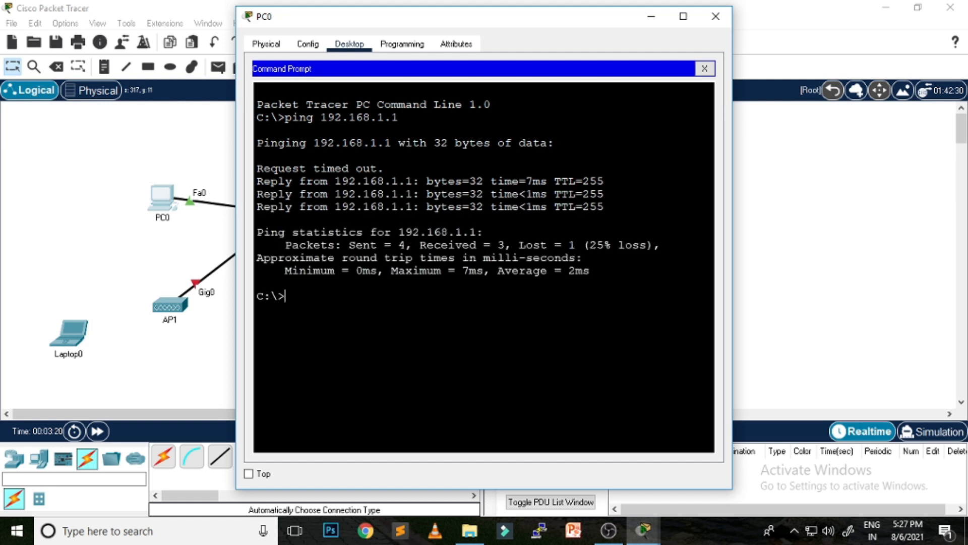
{"action": "left_click", "coordinate": [704, 68]}
Step: Load the controller's setup page at 192.168.1.1 in PC0's web browser, maximized
{"action": "left_click", "coordinate": [659, 106]}
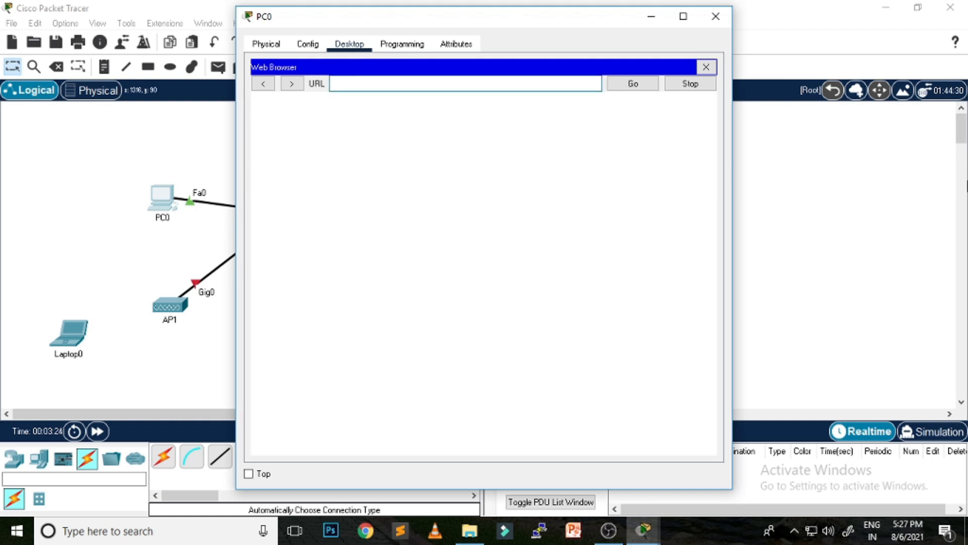
{"action": "type", "text": "192.168.1.1"}
{"action": "key", "text": "Return"}
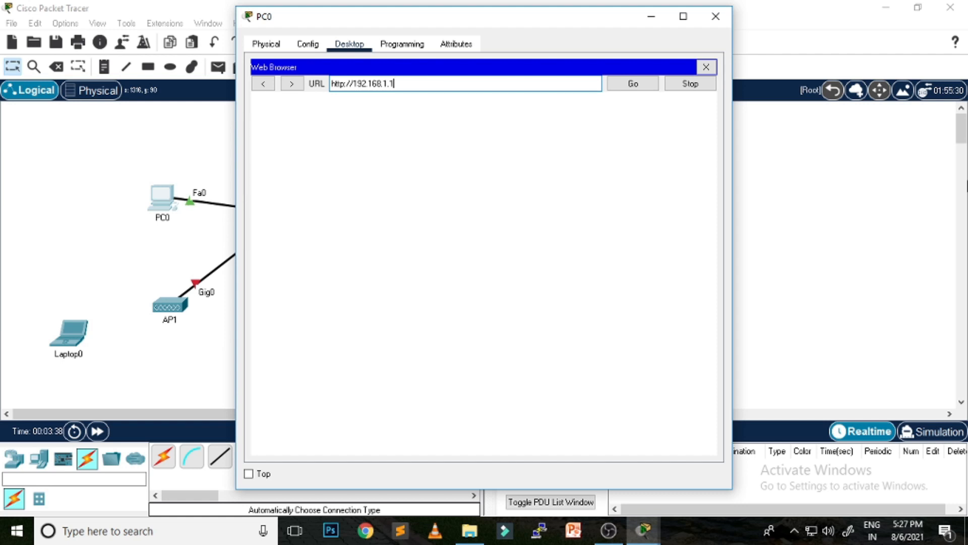
{"action": "key", "text": "Return"}
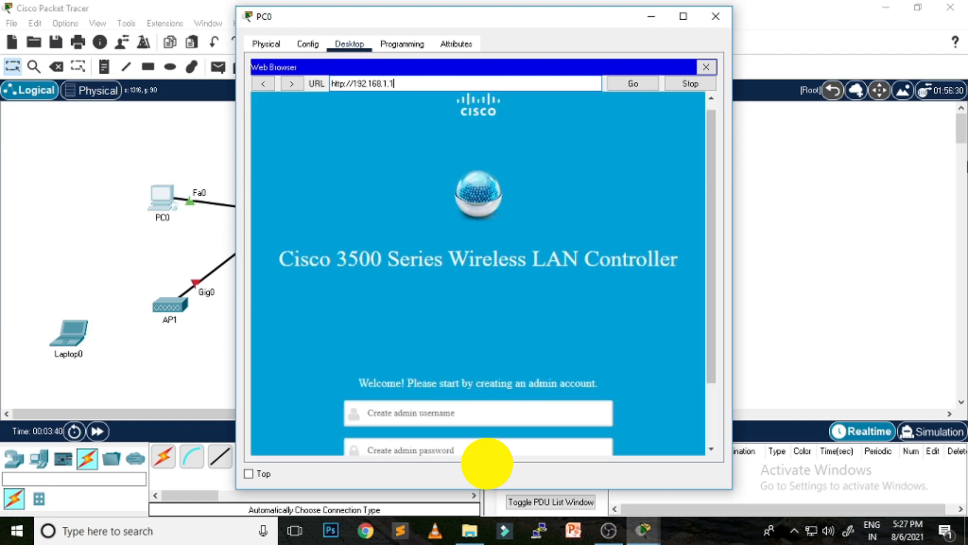
{"action": "left_click", "coordinate": [684, 16]}
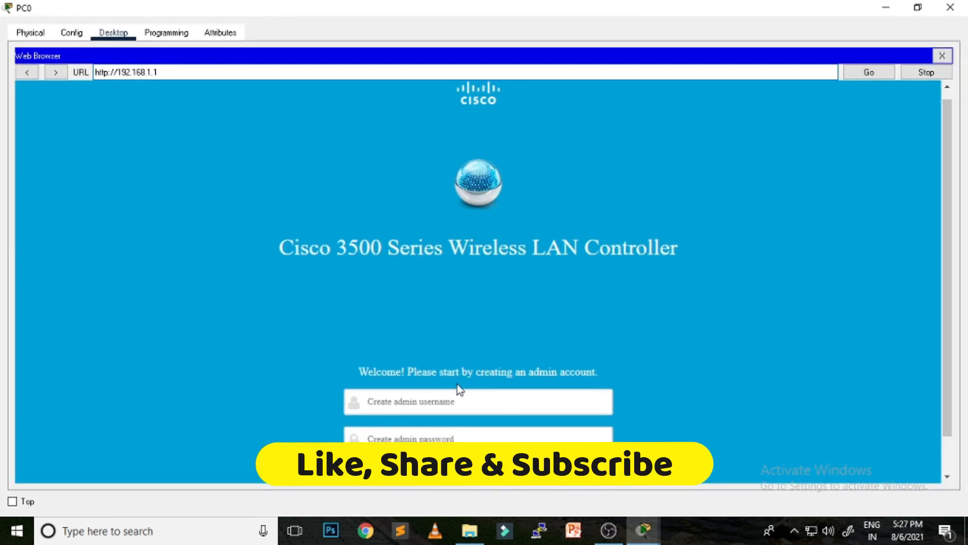
{"action": "scroll", "coordinate": [627, 330], "scroll_direction": "down", "scroll_amount": 1}
Step: Enter admin as the username and type the admin account password
{"action": "left_click", "coordinate": [400, 361]}
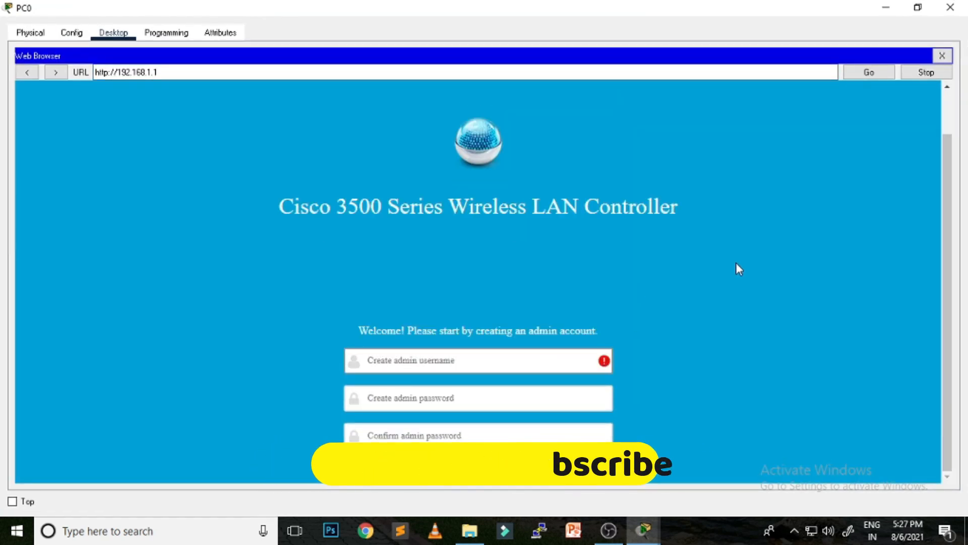
{"action": "type", "text": "admin"}
{"action": "key", "text": "Tab"}
{"action": "type", "text": "Cis"}
{"action": "key", "text": "BackSpace"}
{"action": "key", "text": "BackSpace"}
{"action": "key", "text": "BackSpace"}
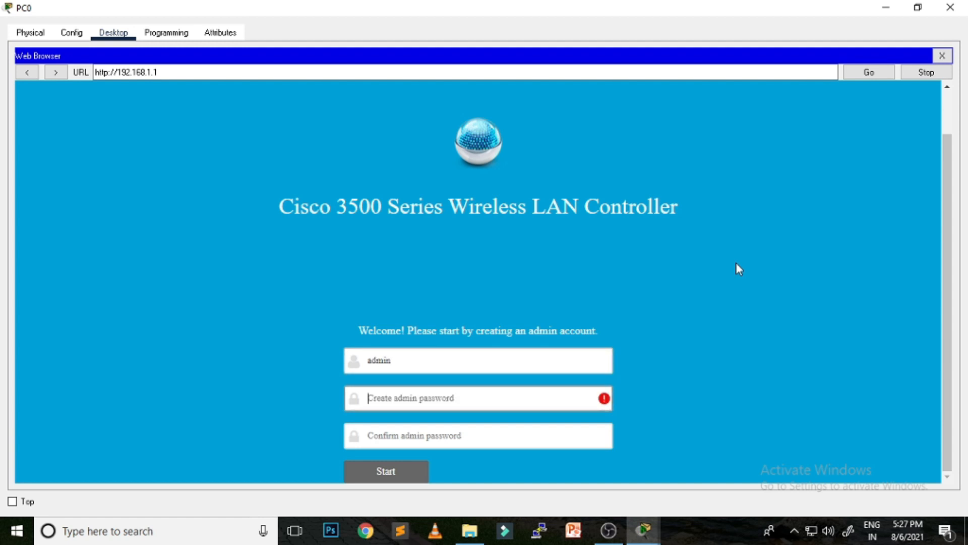
{"action": "type", "text": "Cisc"}
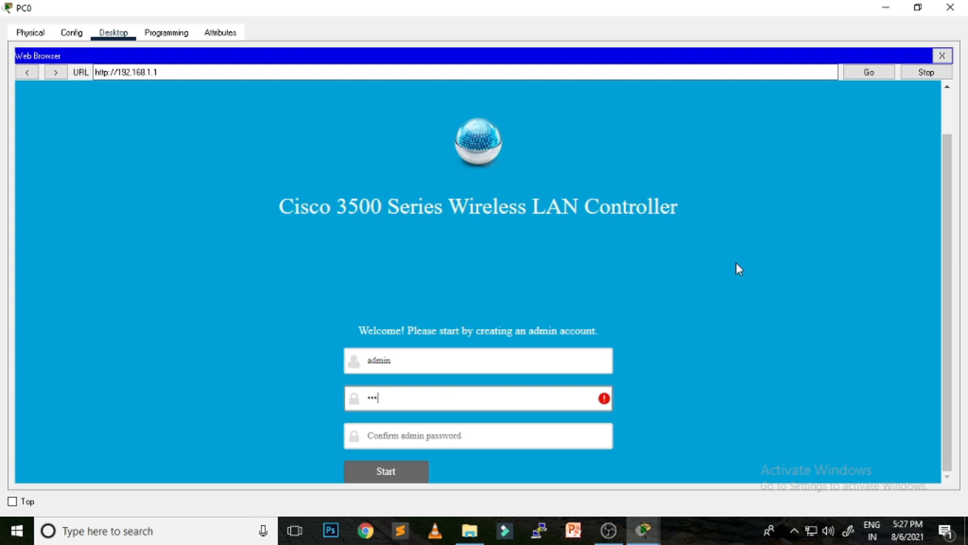
{"action": "type", "text": "o12"}
{"action": "key", "text": "Tab"}
{"action": "type", "text": "Cisco12"}
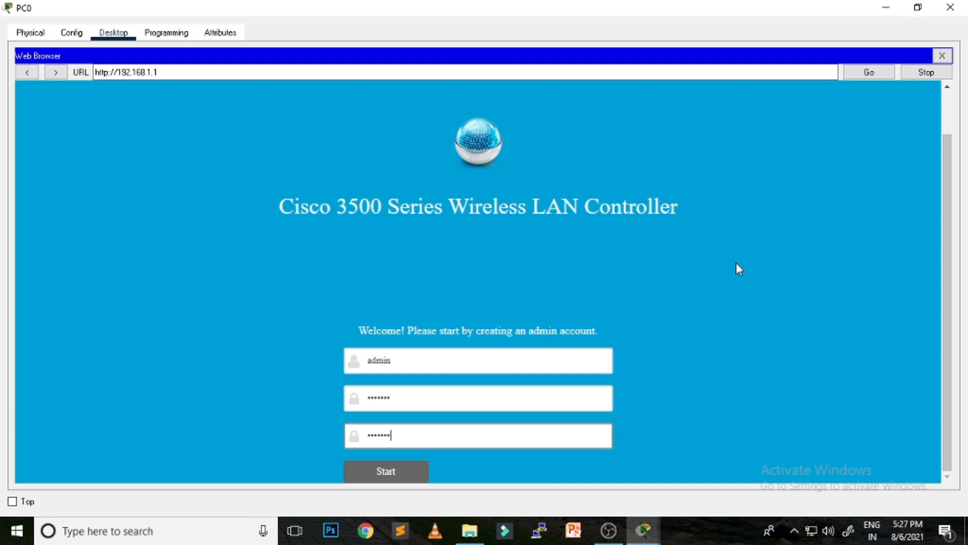
Step: Name the controller tgm with management IP 192.168.1.1, mask 255.255.255.0, gateway 192.168.1.250
{"action": "left_click", "coordinate": [425, 466]}
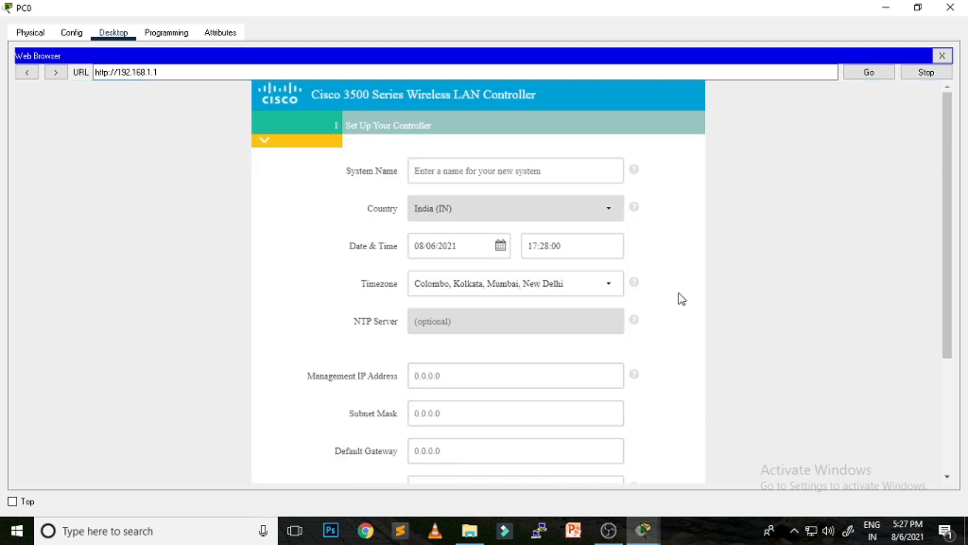
{"action": "left_click", "coordinate": [450, 171]}
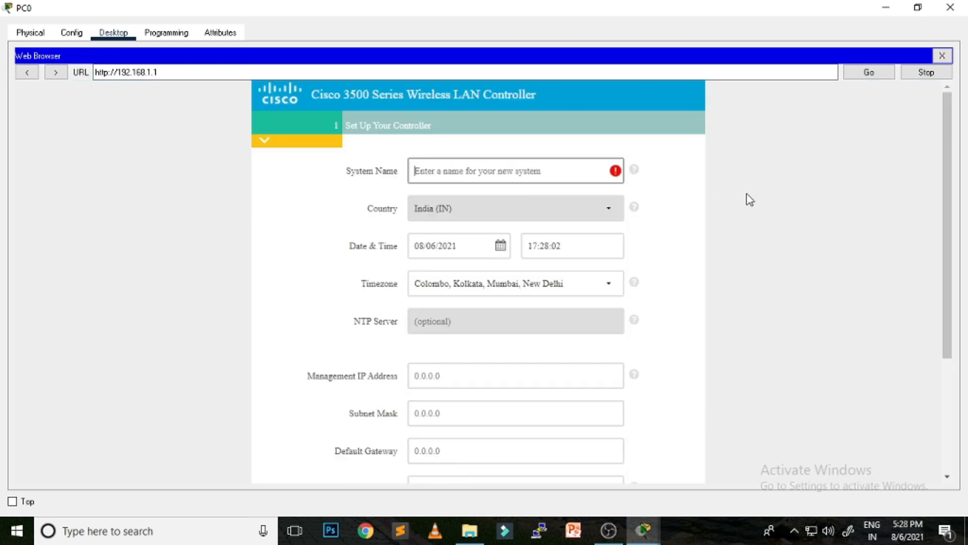
{"action": "type", "text": "tgm"}
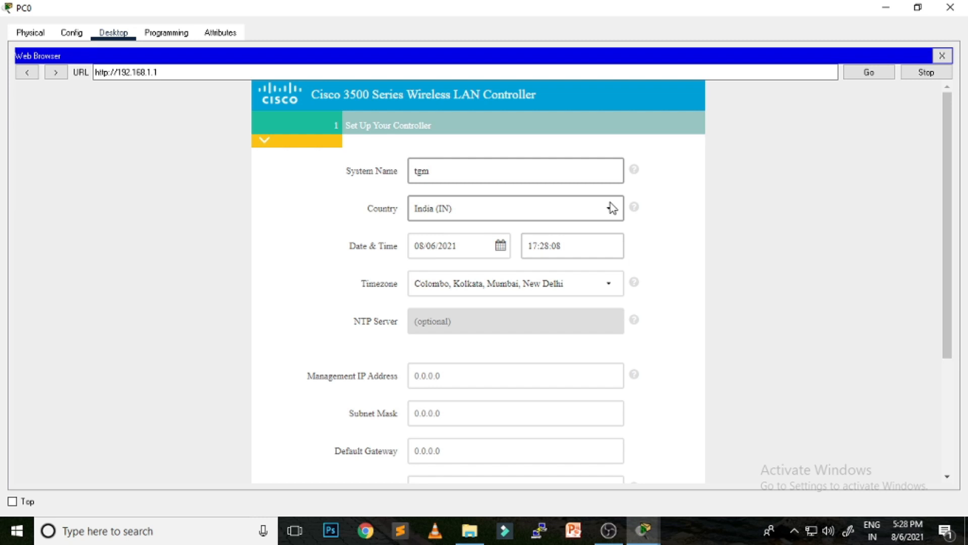
{"action": "left_click", "coordinate": [452, 376]}
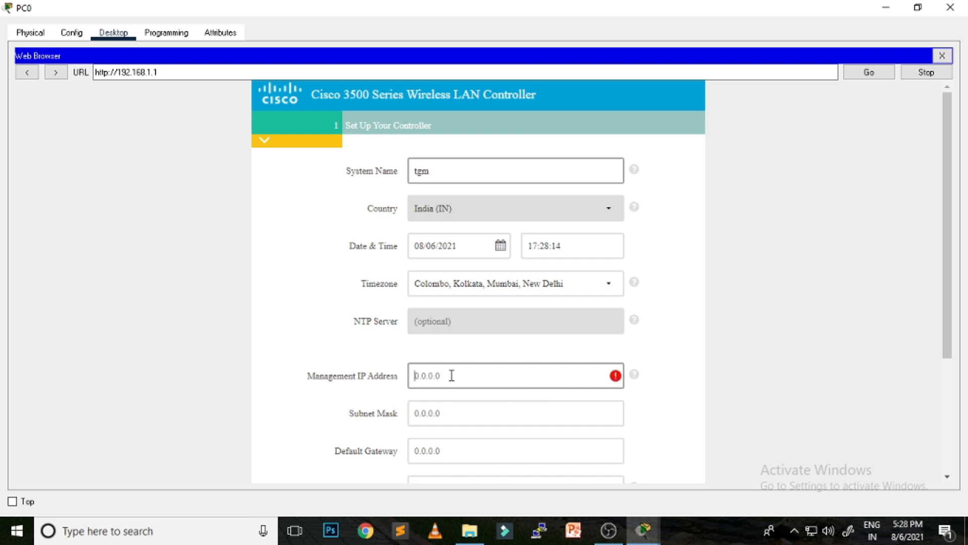
{"action": "type", "text": "1"}
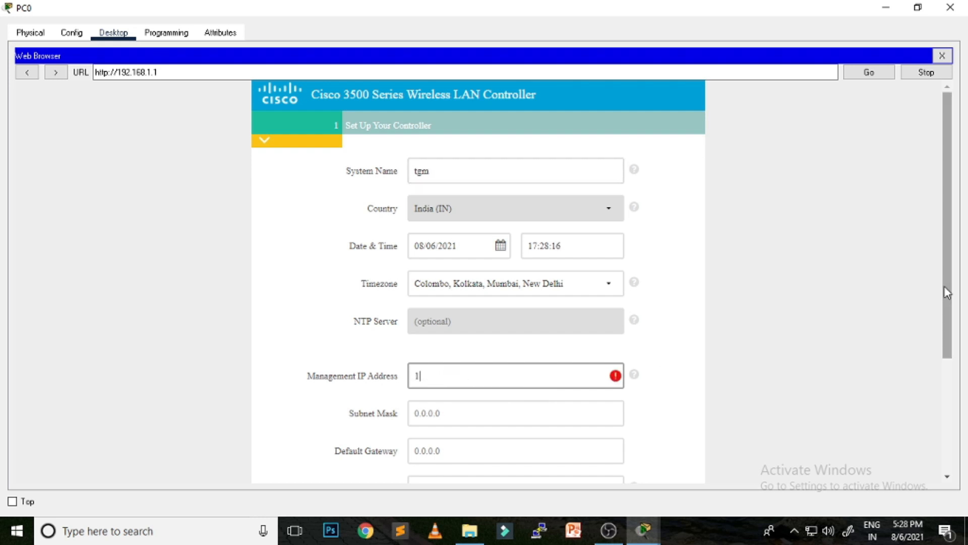
{"action": "type", "text": "92.168.1.1"}
{"action": "key", "text": "Tab"}
{"action": "type", "text": "255.255.255.0"}
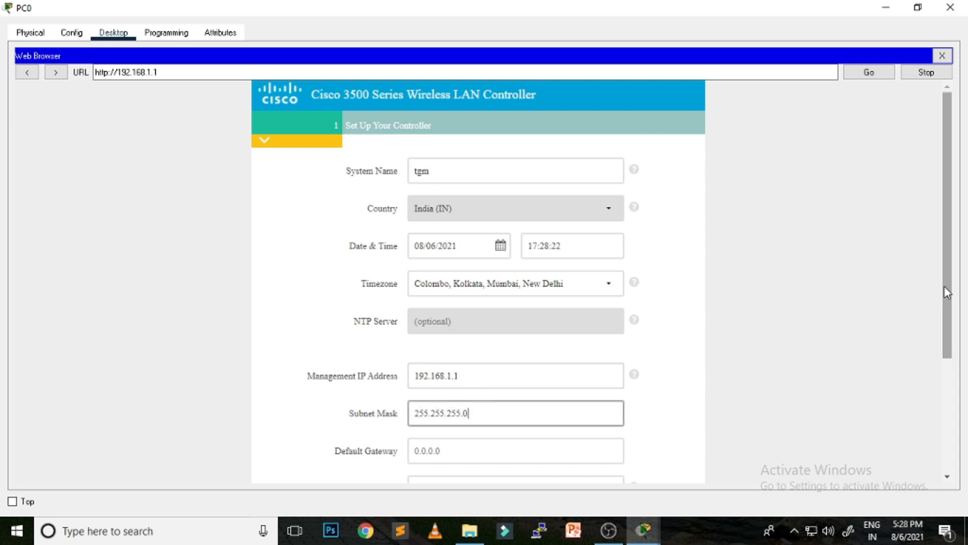
{"action": "key", "text": "Tab"}
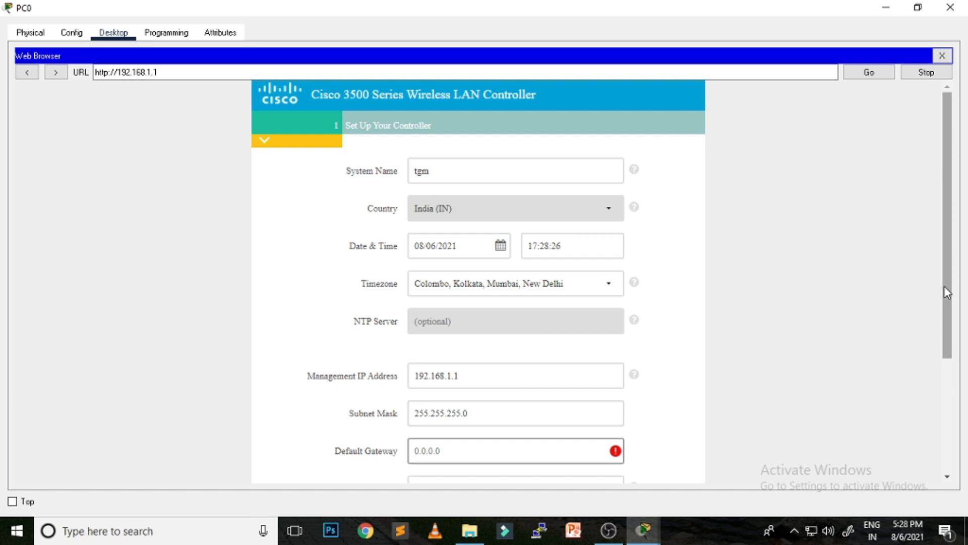
{"action": "type", "text": "192.168.1.250"}
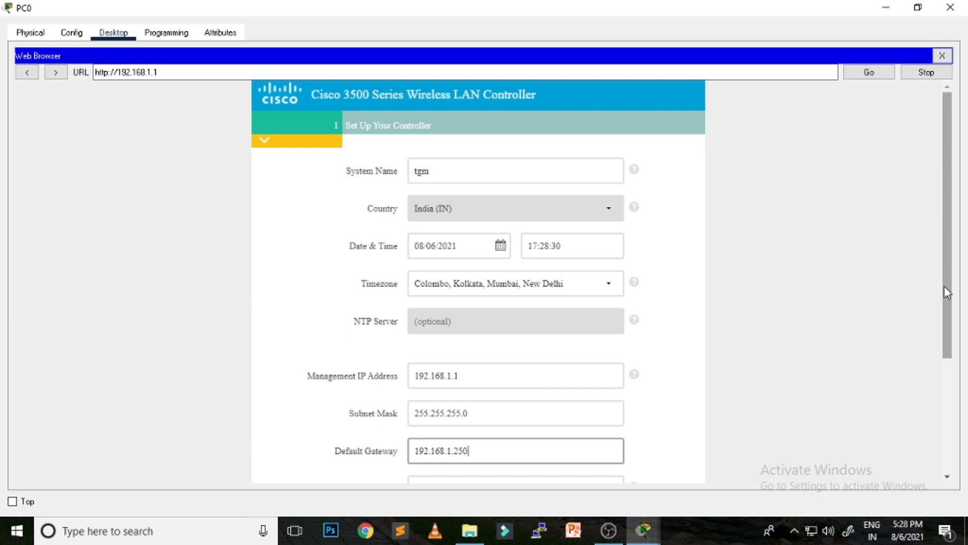
{"action": "scroll", "coordinate": [832, 282], "scroll_direction": "down", "scroll_amount": 3}
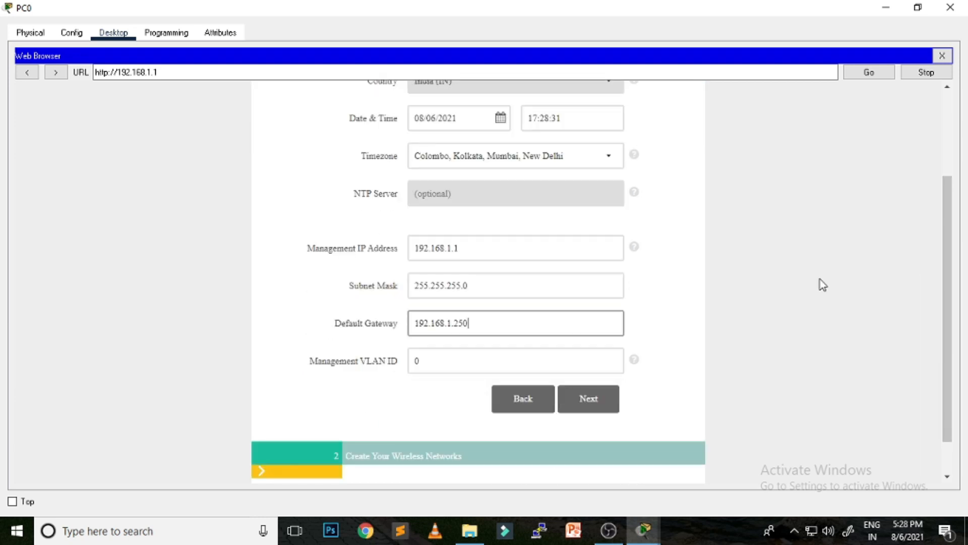
{"action": "left_click", "coordinate": [596, 399]}
Step: Name the employee network staff, enter and confirm its WPA2 passphrase, and continue
{"action": "scroll", "coordinate": [806, 353], "scroll_direction": "up", "scroll_amount": 1}
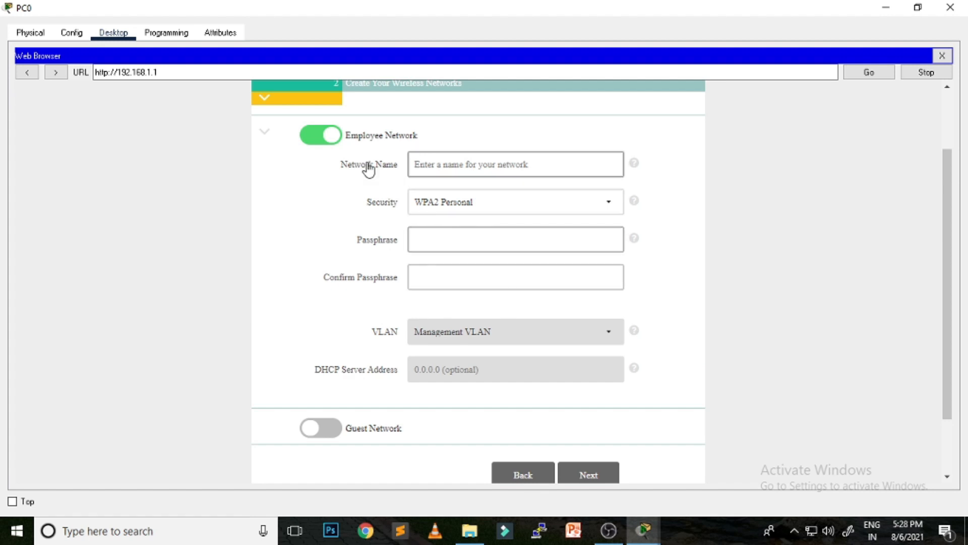
{"action": "left_click", "coordinate": [450, 165]}
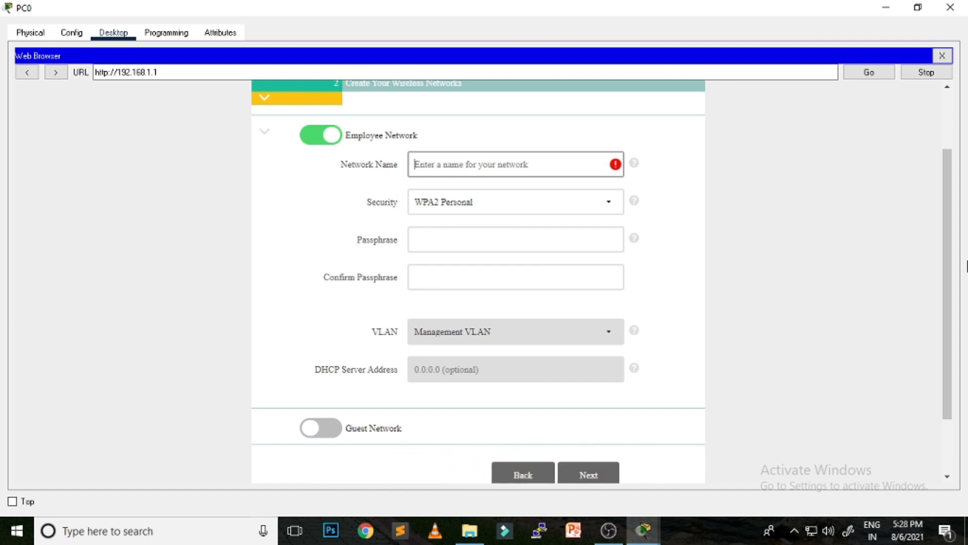
{"action": "type", "text": "staff"}
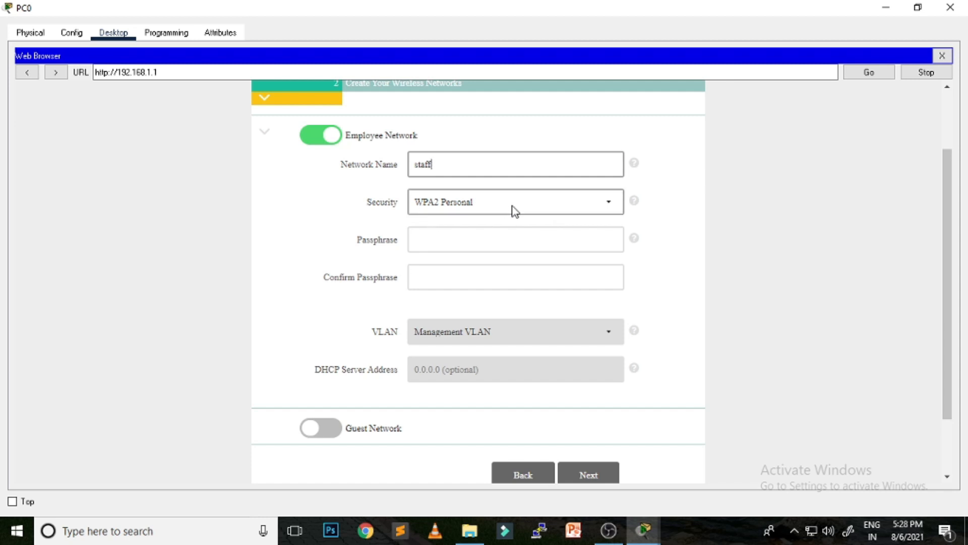
{"action": "left_click", "coordinate": [496, 240]}
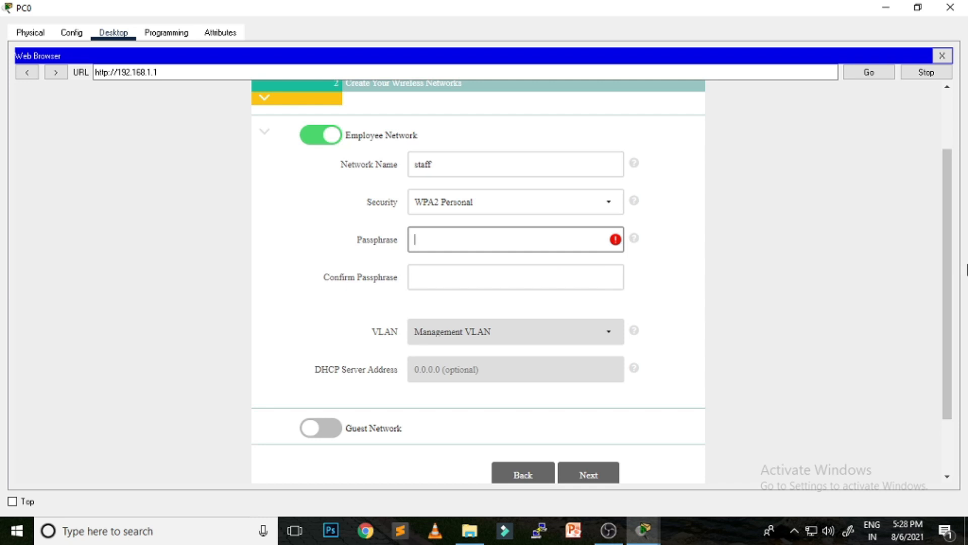
{"action": "key", "text": "BackSpace"}
{"action": "type", "text": "12345678"}
{"action": "key", "text": "Tab"}
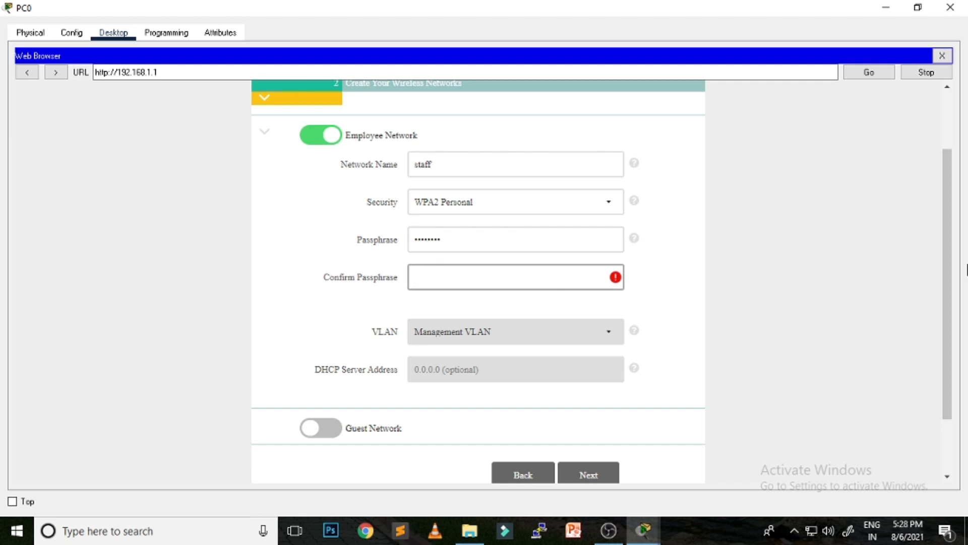
{"action": "type", "text": "12345678"}
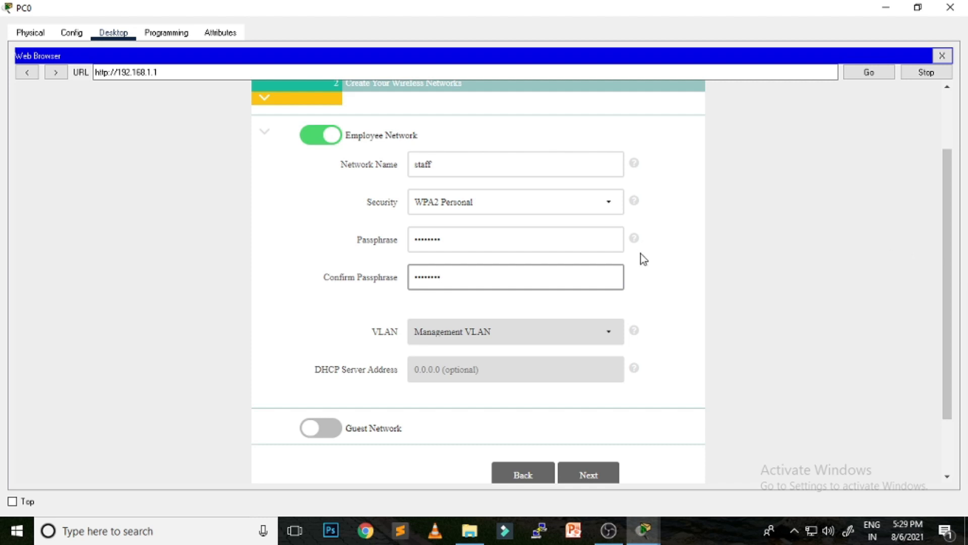
{"action": "left_click", "coordinate": [589, 476]}
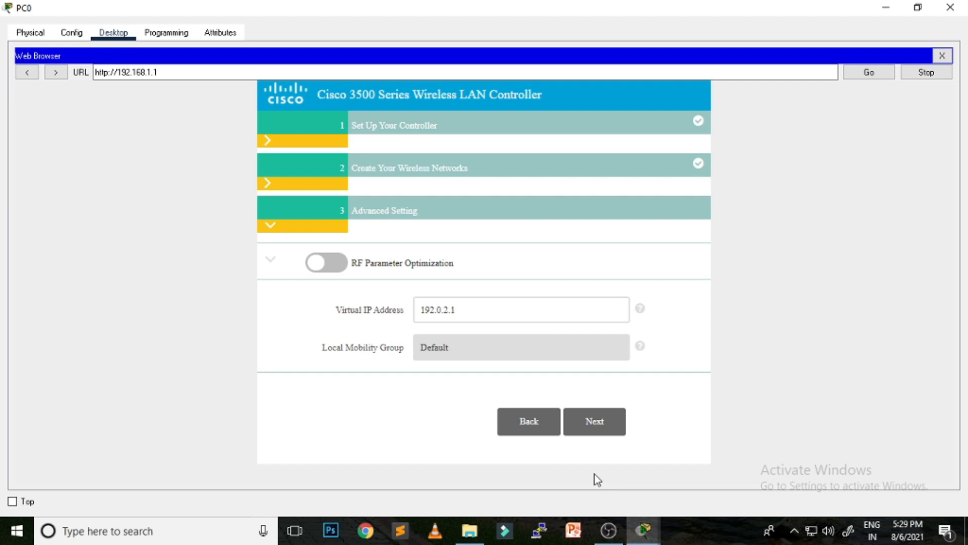
Step: Apply the controller configuration, confirm the reboot prompt, and close PC0's web browser
{"action": "left_click", "coordinate": [600, 423]}
{"action": "scroll", "coordinate": [829, 316], "scroll_direction": "down", "scroll_amount": 5}
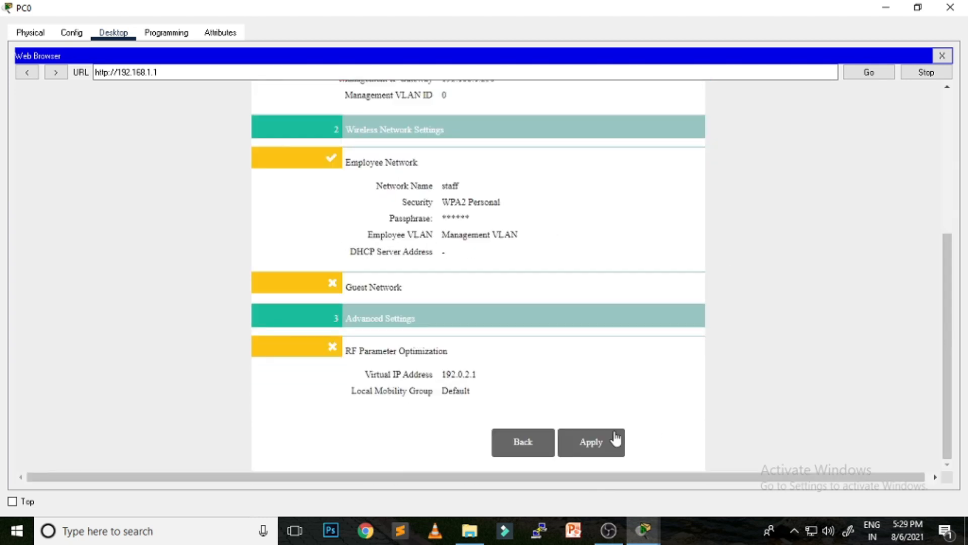
{"action": "left_click", "coordinate": [593, 447]}
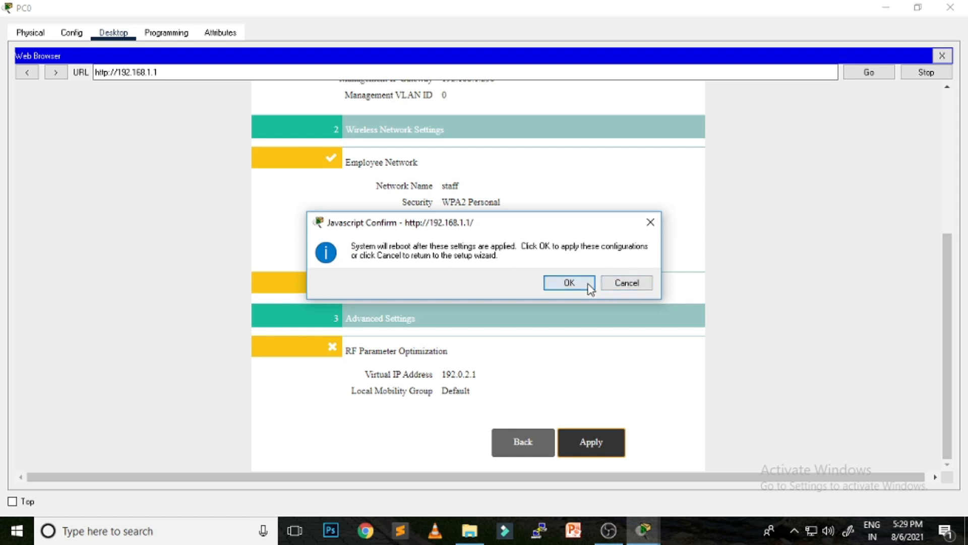
{"action": "left_click", "coordinate": [569, 283]}
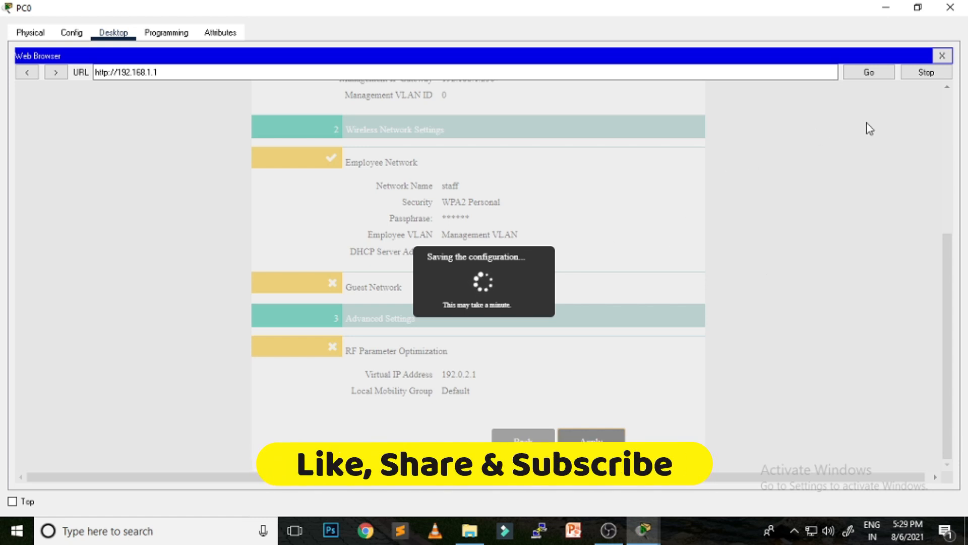
{"action": "left_click", "coordinate": [942, 56]}
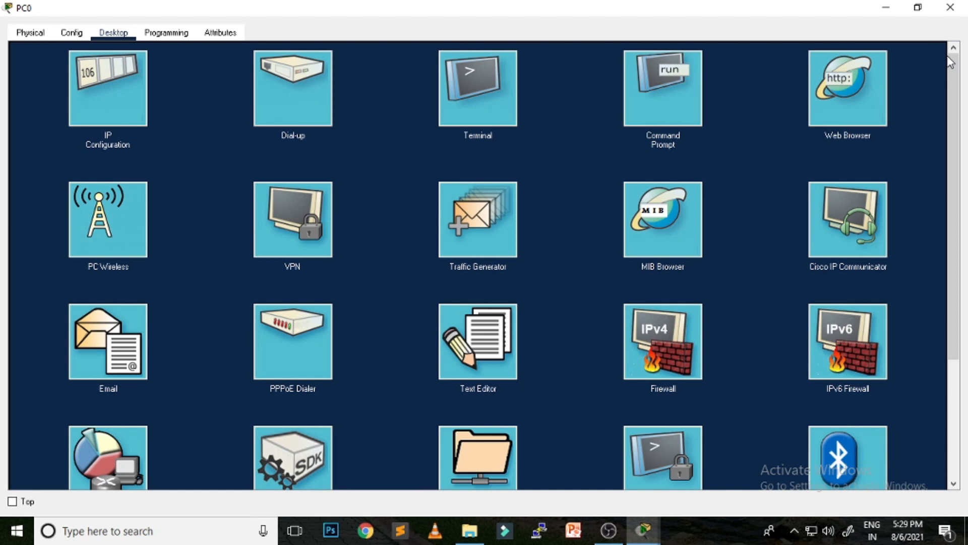
Step: Rerun PC0's ping to 192.168.1.1, getting 1 of 4 replies, then reopen its Web Browser
{"action": "left_click", "coordinate": [119, 96]}
{"action": "left_click", "coordinate": [941, 56]}
{"action": "left_click", "coordinate": [661, 85]}
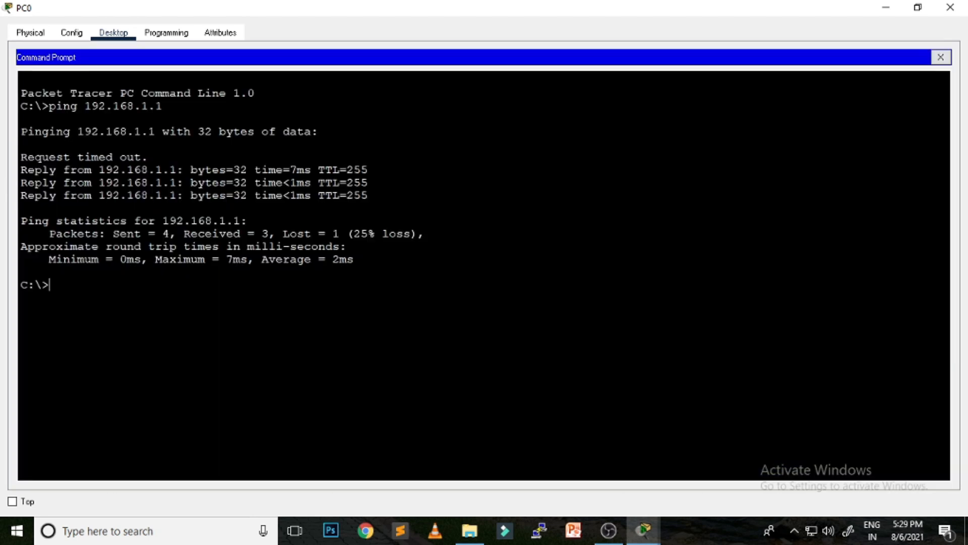
{"action": "key", "text": "Up"}
{"action": "key", "text": "Return"}
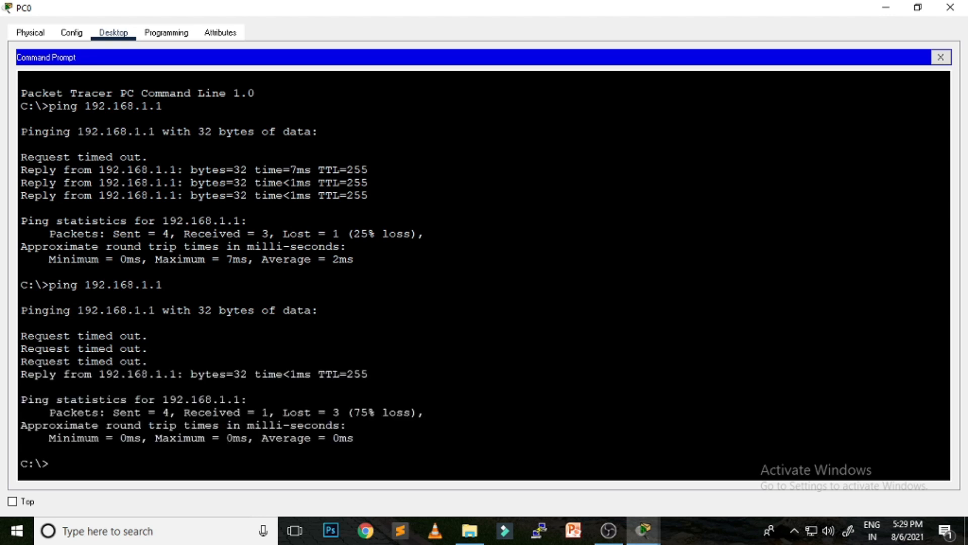
{"action": "left_click_drag", "start_coordinate": [368, 373], "coordinate": [2, 373]}
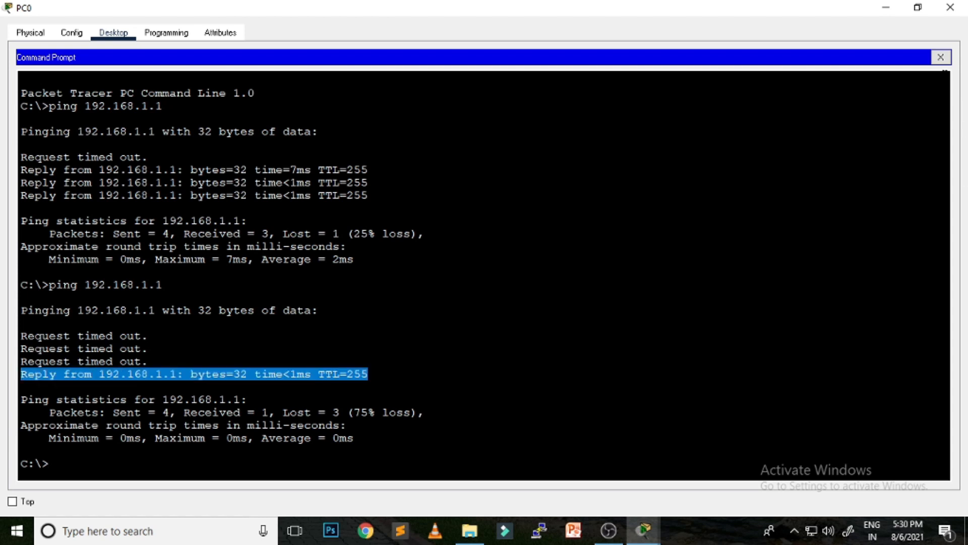
{"action": "left_click", "coordinate": [941, 57]}
{"action": "left_click", "coordinate": [843, 101]}
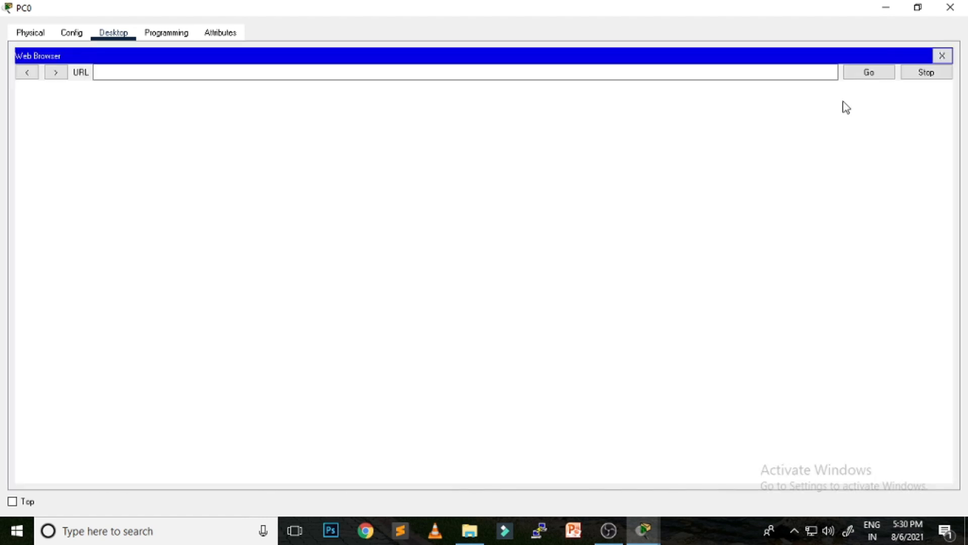
{"action": "left_click", "coordinate": [385, 74]}
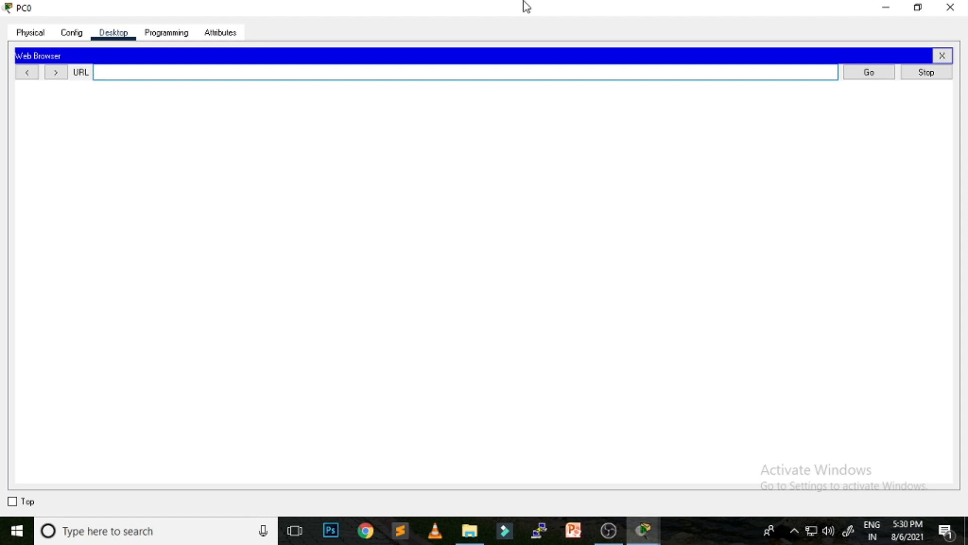
{"action": "type", "text": "https://192.168.1.1"}
{"action": "key", "text": "Return"}
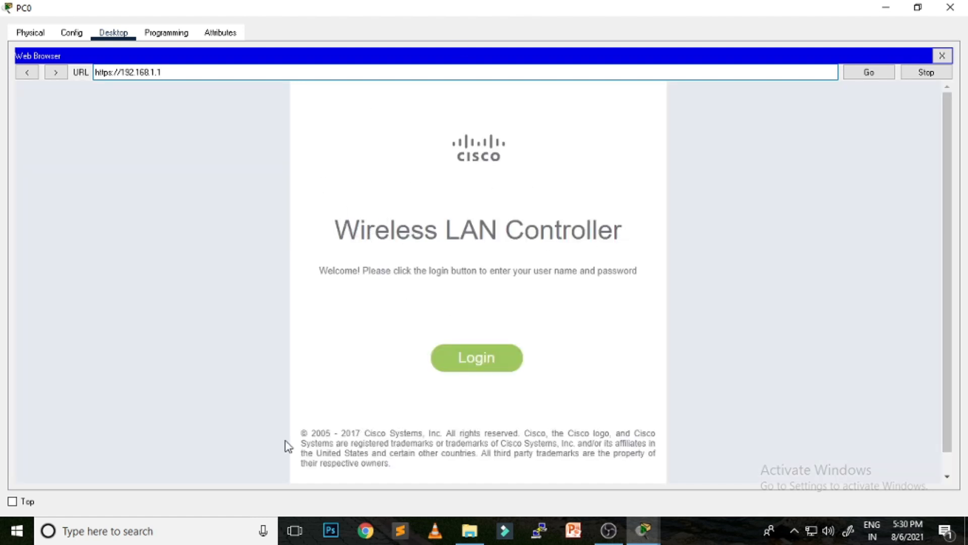
Step: Log in to the controller as admin with its password and view the WLANs list
{"action": "left_click", "coordinate": [482, 367]}
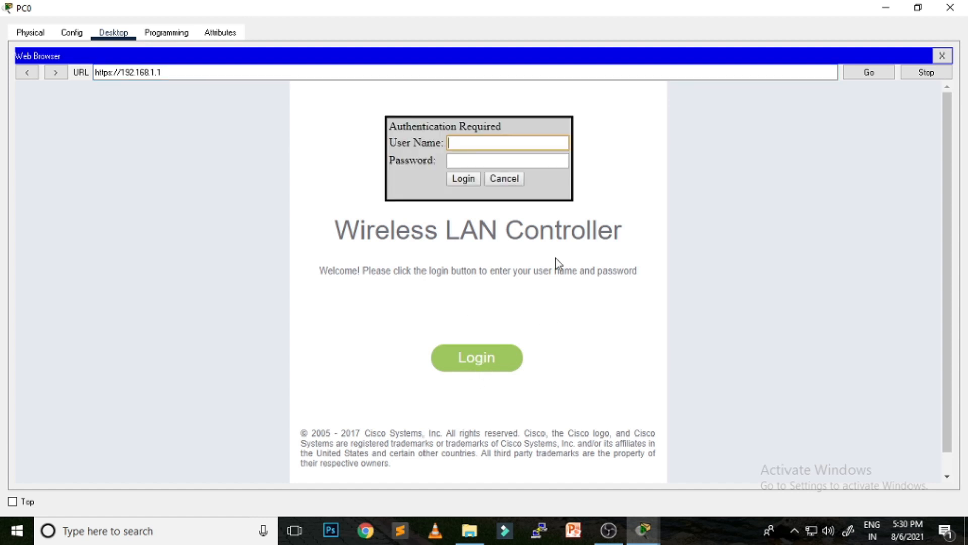
{"action": "type", "text": "admin"}
{"action": "key", "text": "Tab"}
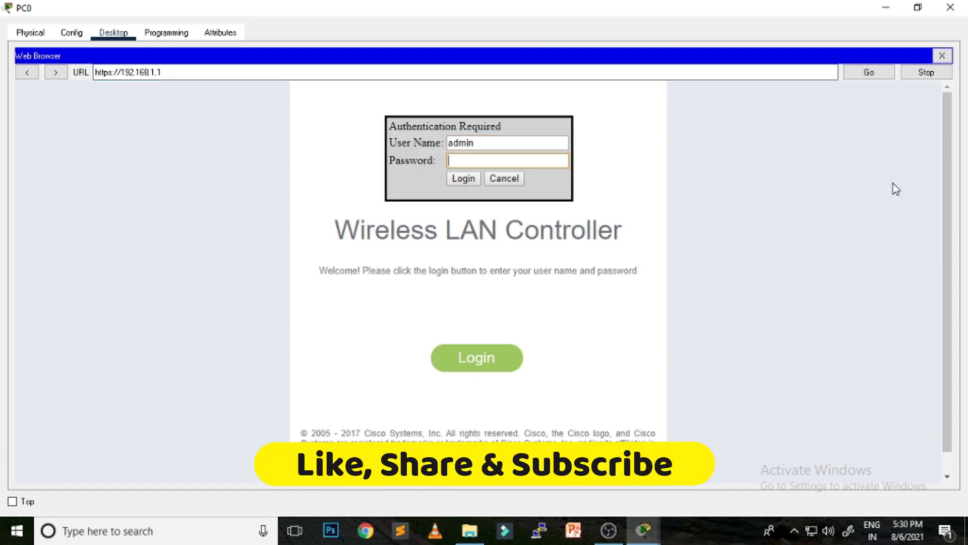
{"action": "type", "text": "Cisco12"}
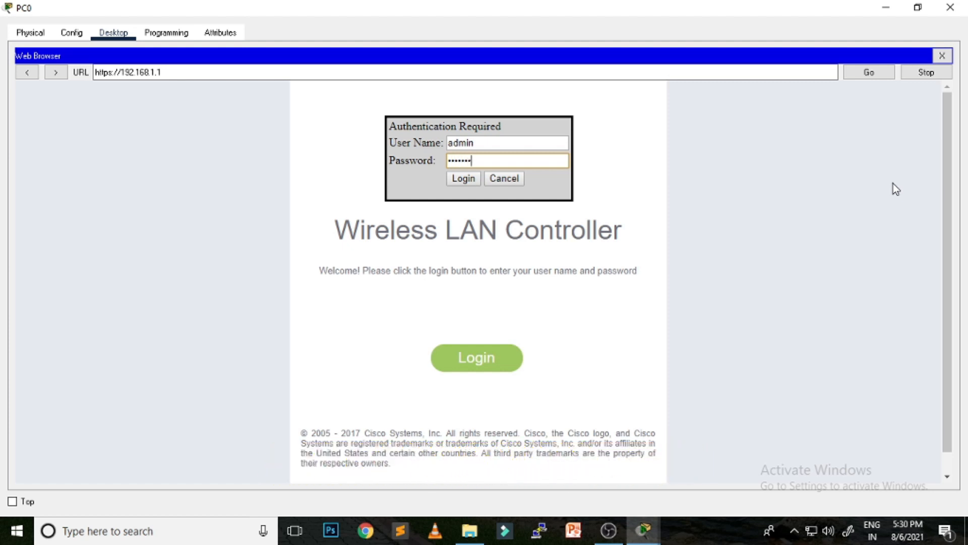
{"action": "key", "text": "Return"}
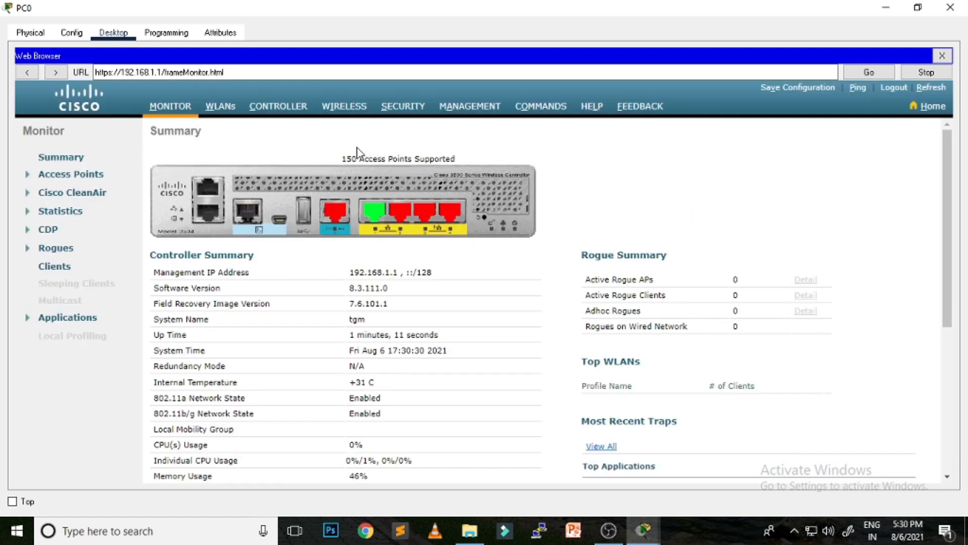
{"action": "scroll", "coordinate": [519, 192], "scroll_direction": "down", "scroll_amount": 5}
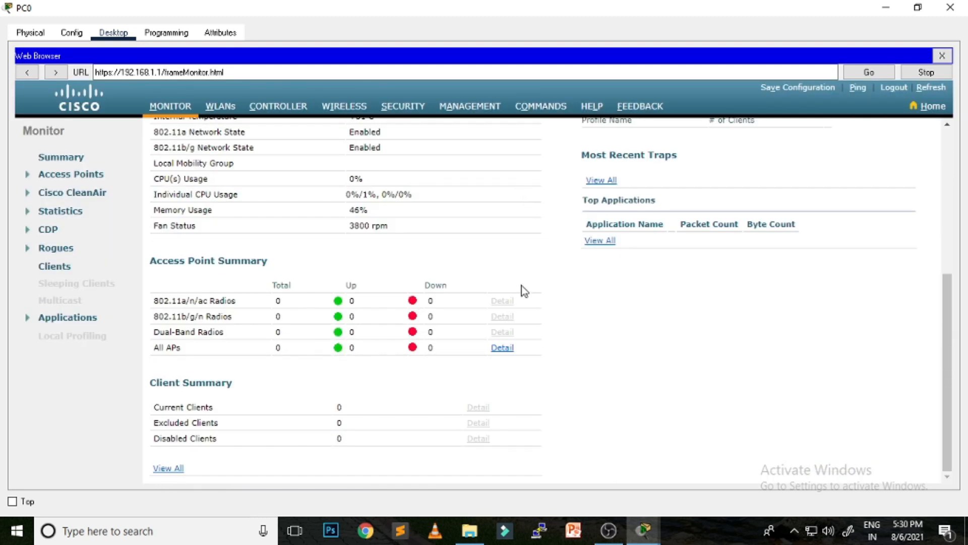
{"action": "scroll", "coordinate": [521, 285], "scroll_direction": "up", "scroll_amount": 5}
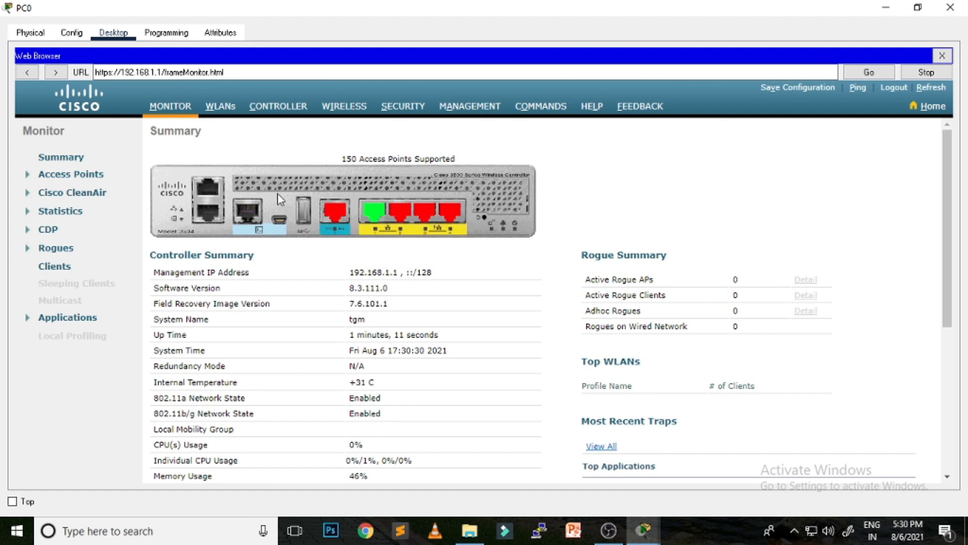
{"action": "left_click", "coordinate": [227, 108]}
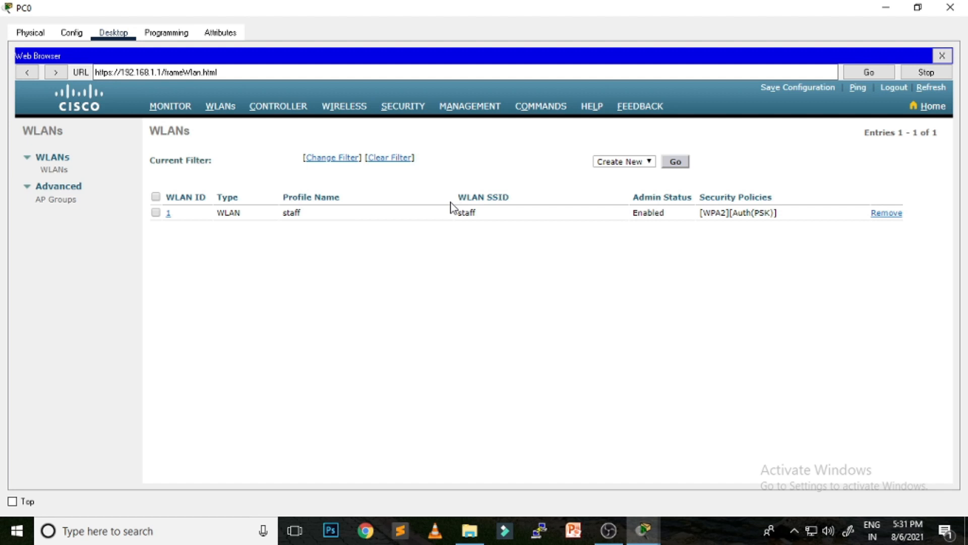
Step: Create an enabled WLAN with profile name and SSID guest, then go back to the Monitor summary
{"action": "left_click_drag", "start_coordinate": [458, 197], "coordinate": [432, 212]}
{"action": "left_click", "coordinate": [452, 275]}
{"action": "left_click", "coordinate": [676, 162]}
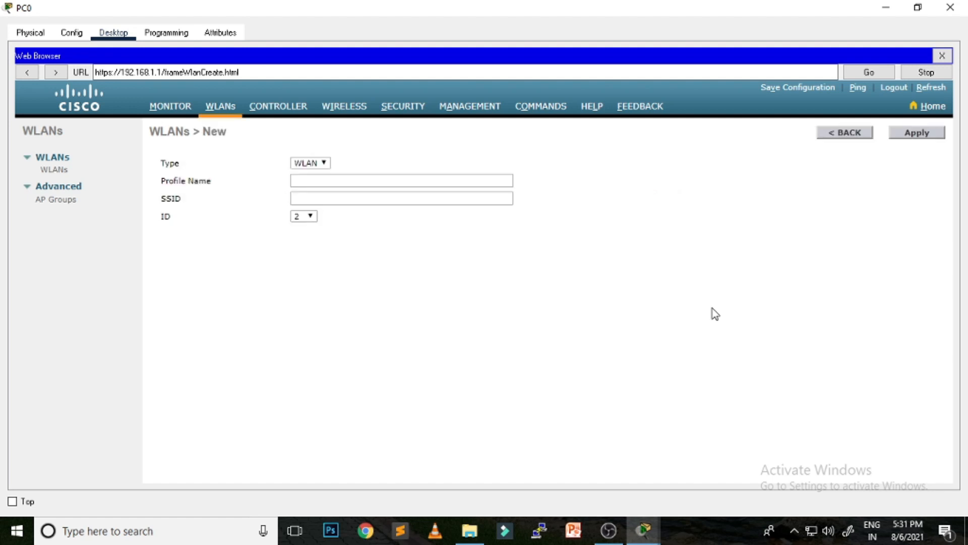
{"action": "left_click", "coordinate": [329, 182]}
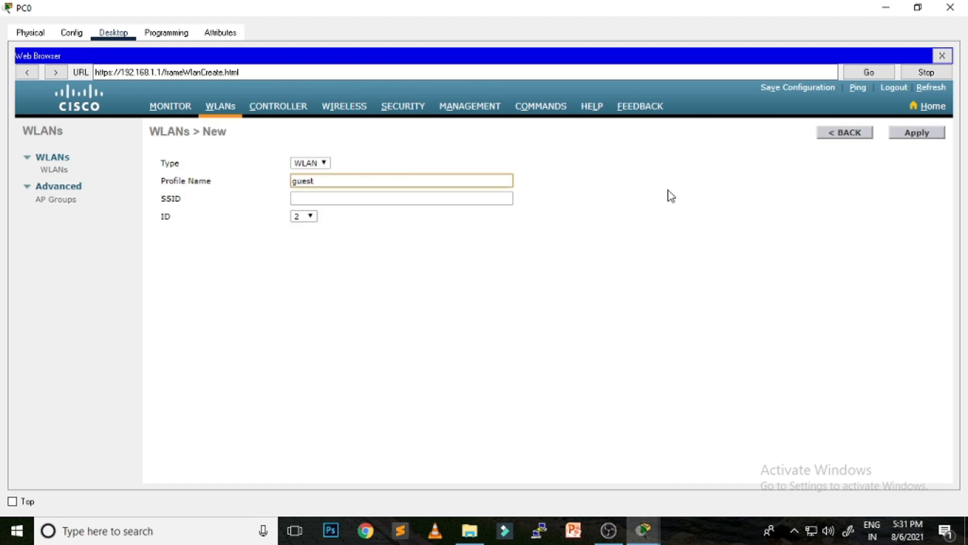
{"action": "left_click", "coordinate": [432, 204]}
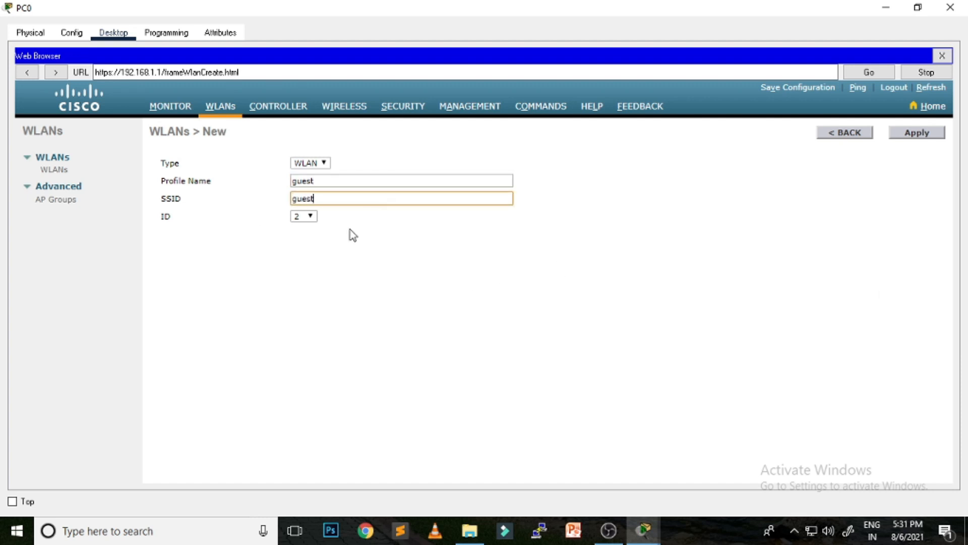
{"action": "left_click", "coordinate": [925, 135]}
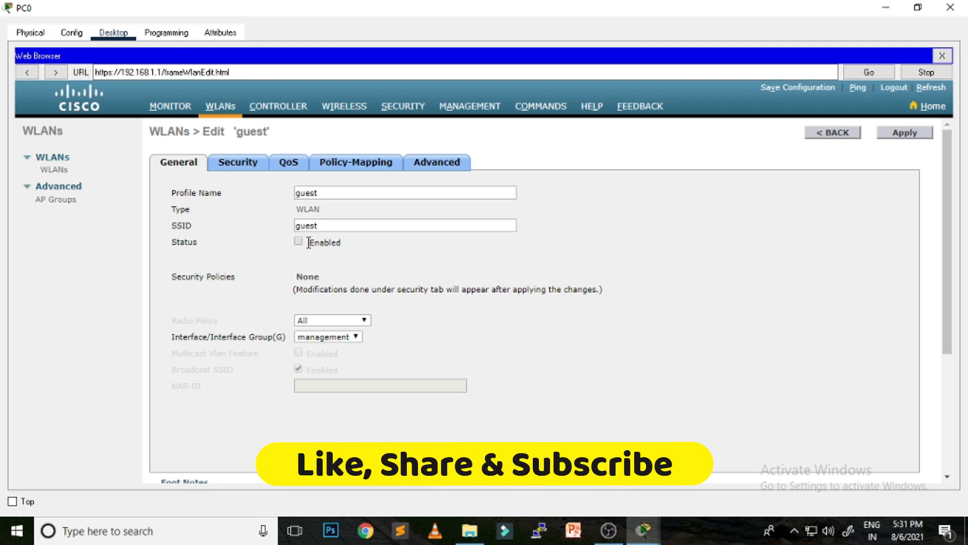
{"action": "left_click", "coordinate": [905, 135]}
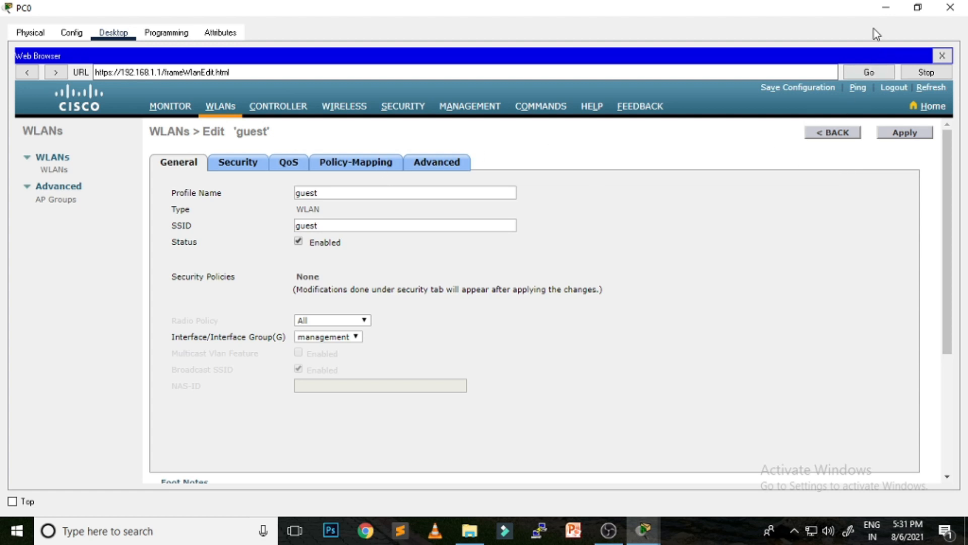
{"action": "left_click", "coordinate": [170, 106]}
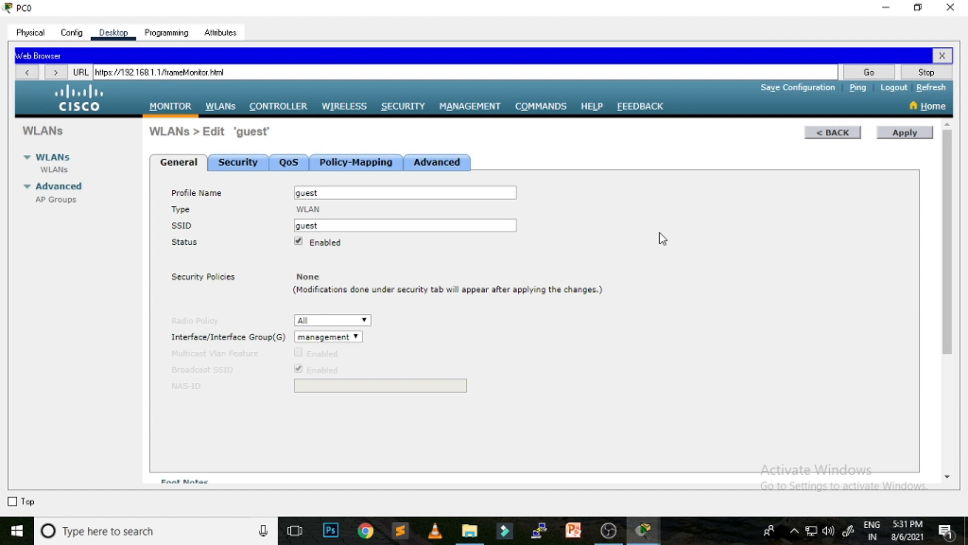
{"action": "scroll", "coordinate": [662, 238], "scroll_direction": "down", "scroll_amount": 5}
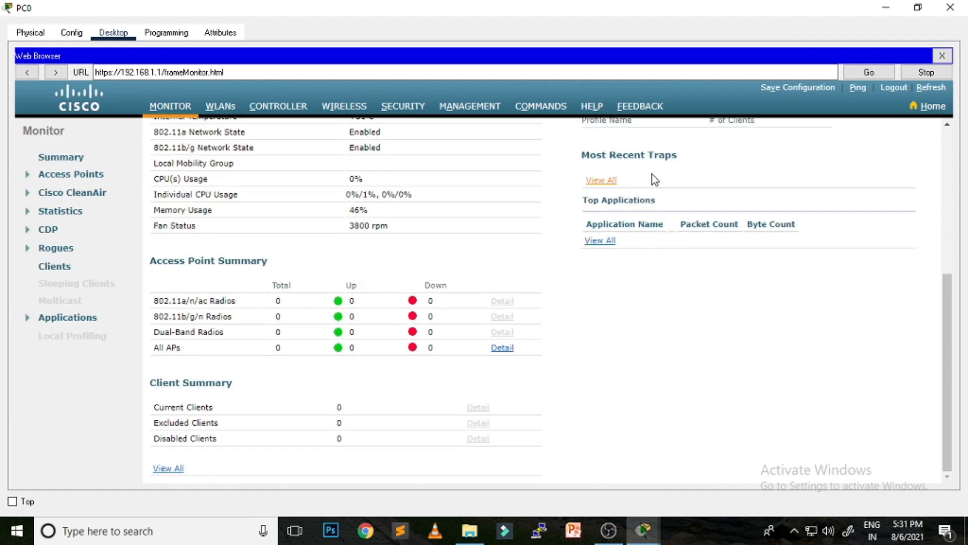
Step: Plug power adapters into AP2 and AP1, then bring PC0's controller page back up
{"action": "left_click", "coordinate": [887, 8]}
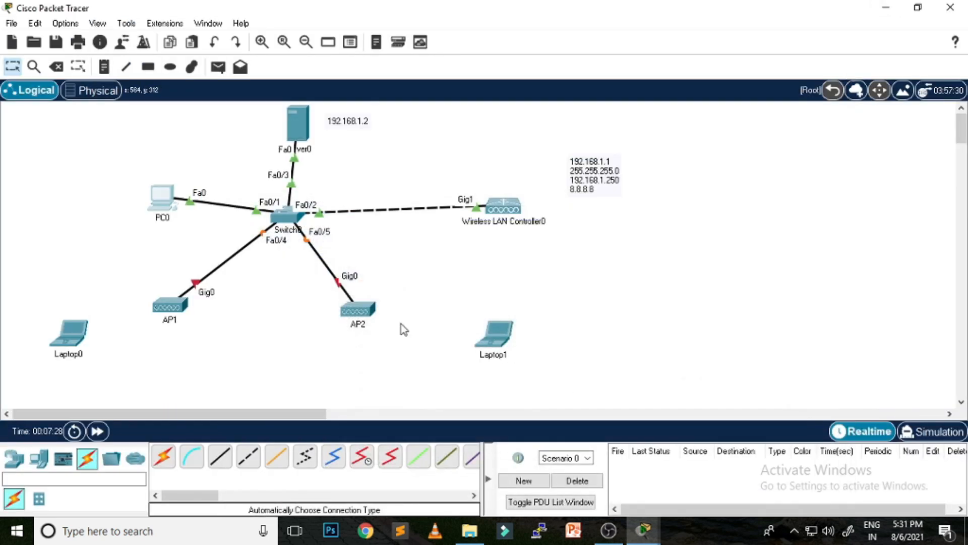
{"action": "left_click", "coordinate": [360, 309]}
{"action": "left_click_drag", "start_coordinate": [598, 411], "coordinate": [557, 109]}
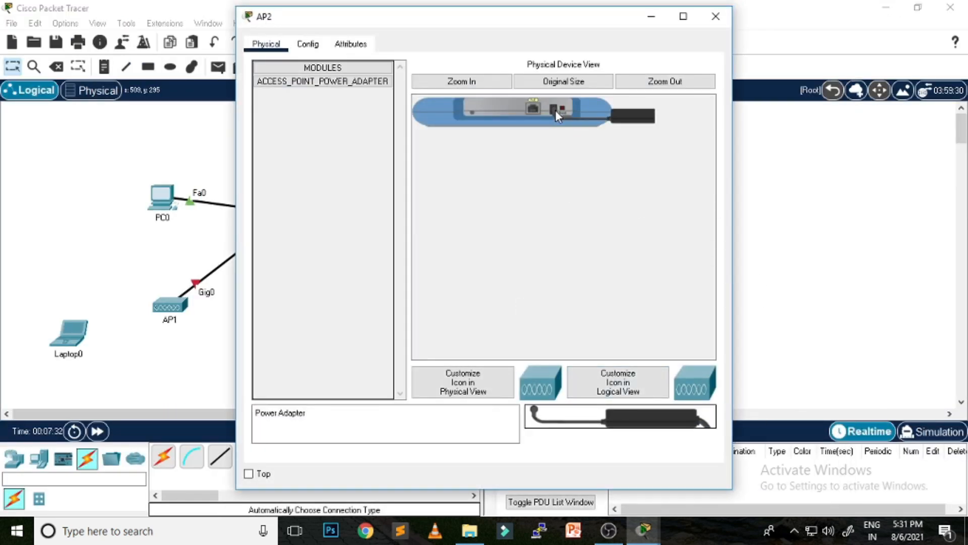
{"action": "left_click", "coordinate": [716, 16]}
{"action": "left_click", "coordinate": [180, 318]}
{"action": "left_click_drag", "start_coordinate": [620, 415], "coordinate": [560, 112]}
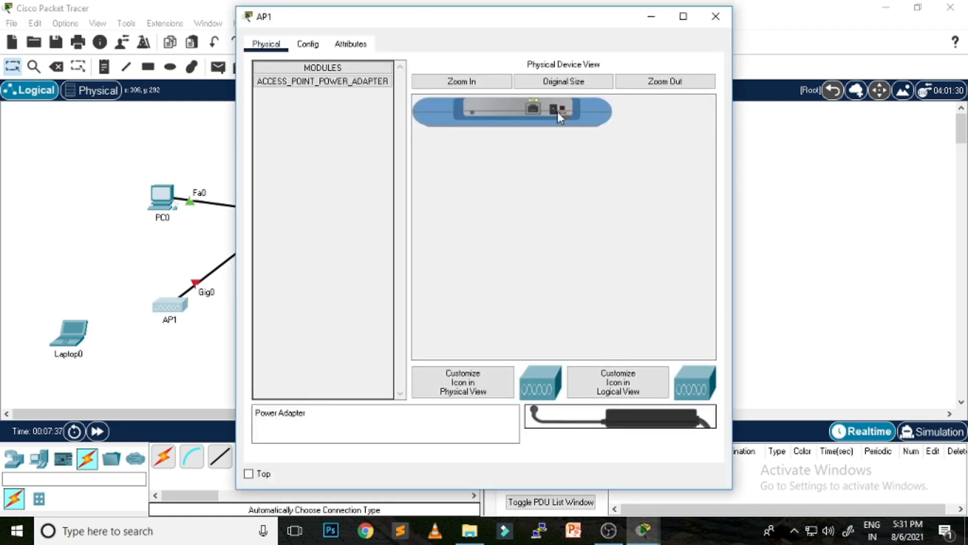
{"action": "left_click_drag", "start_coordinate": [614, 421], "coordinate": [558, 111]}
{"action": "left_click", "coordinate": [716, 16]}
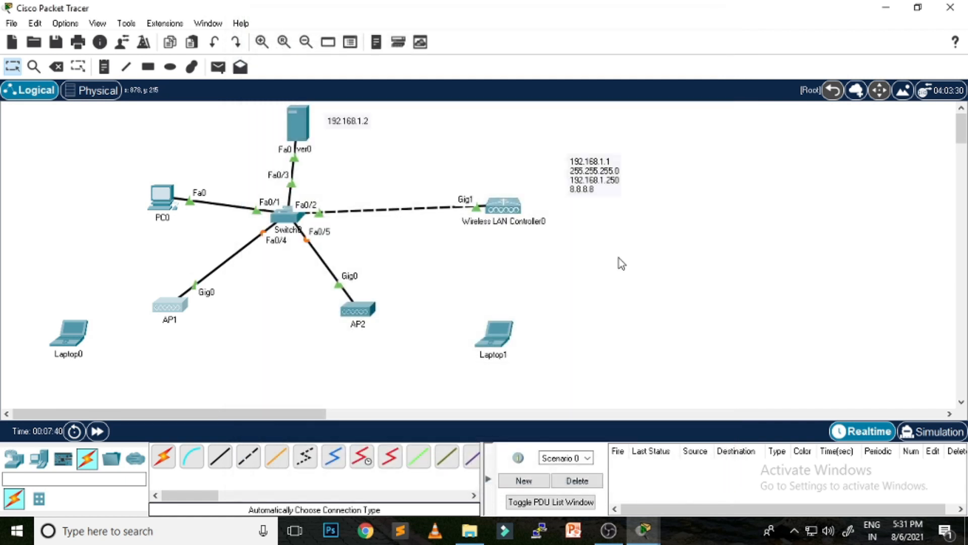
{"action": "mouse_move", "coordinate": [643, 530]}
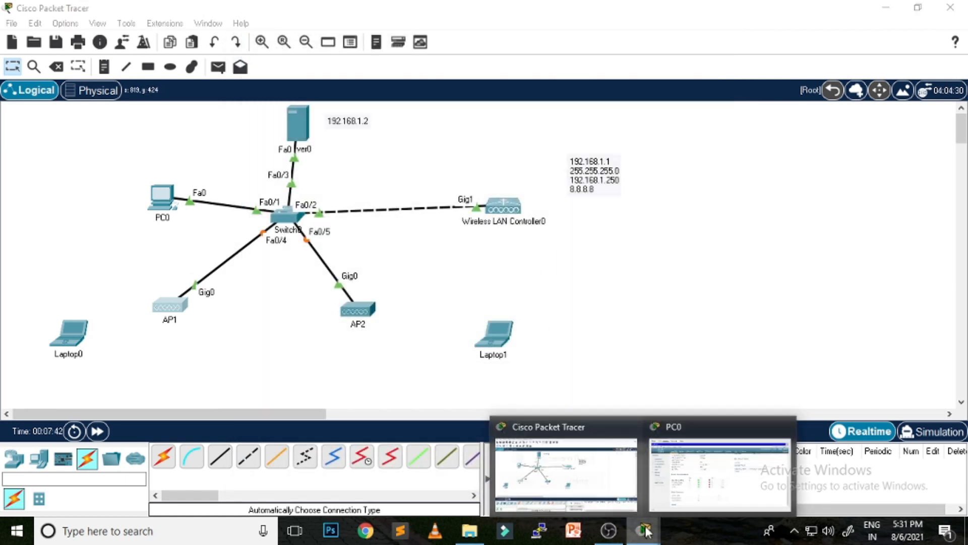
{"action": "left_click", "coordinate": [706, 482]}
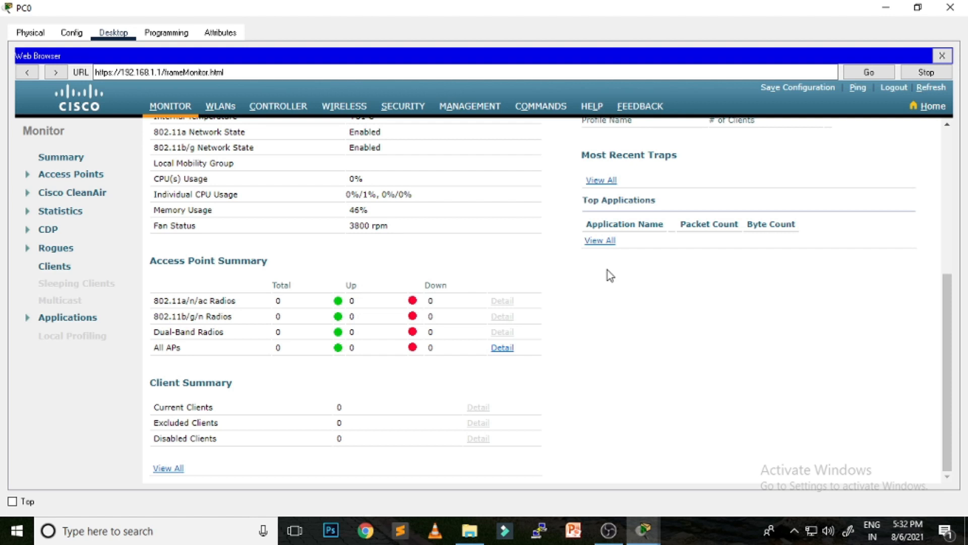
Step: Check the controller's WLAN list, then return to the Monitor summary
{"action": "left_click", "coordinate": [260, 72]}
{"action": "left_click", "coordinate": [221, 105]}
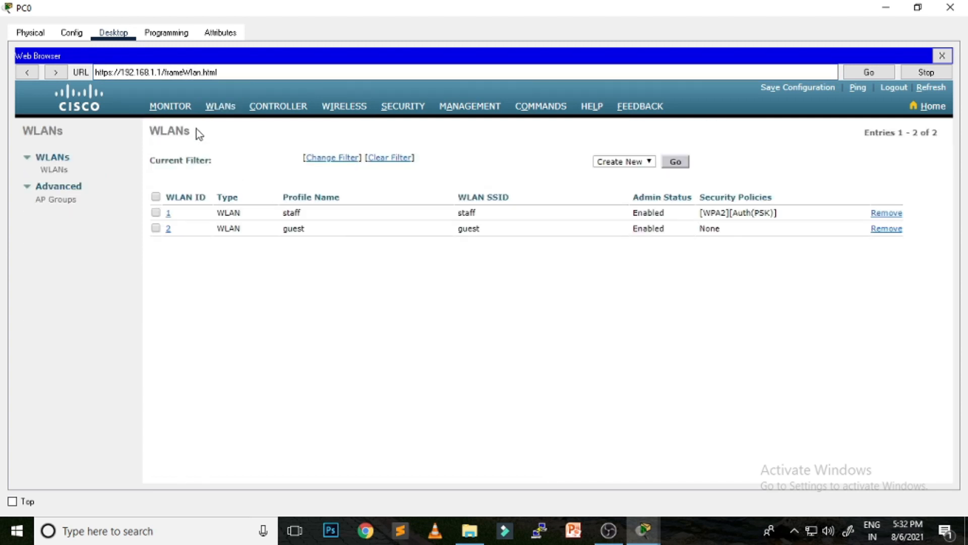
{"action": "left_click", "coordinate": [172, 107]}
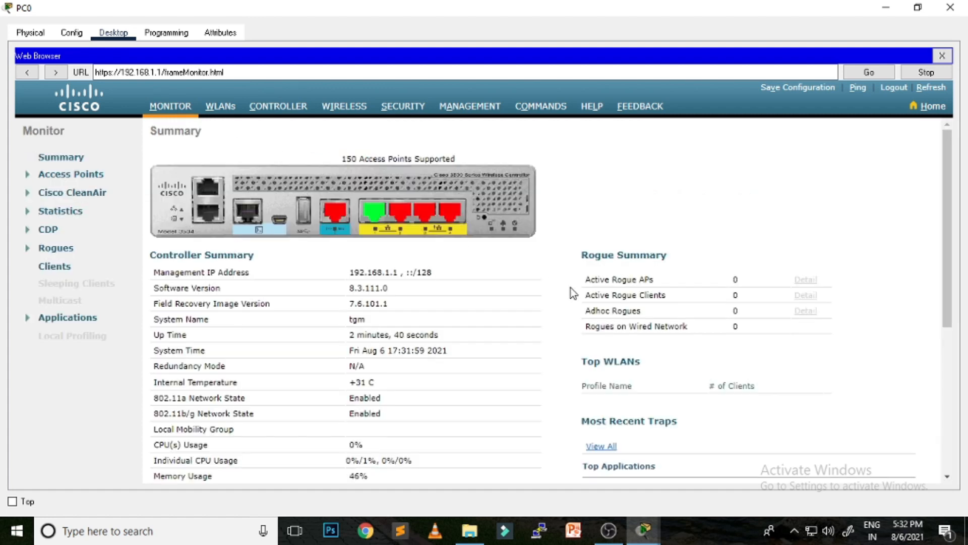
{"action": "scroll", "coordinate": [574, 293], "scroll_direction": "down", "scroll_amount": 4}
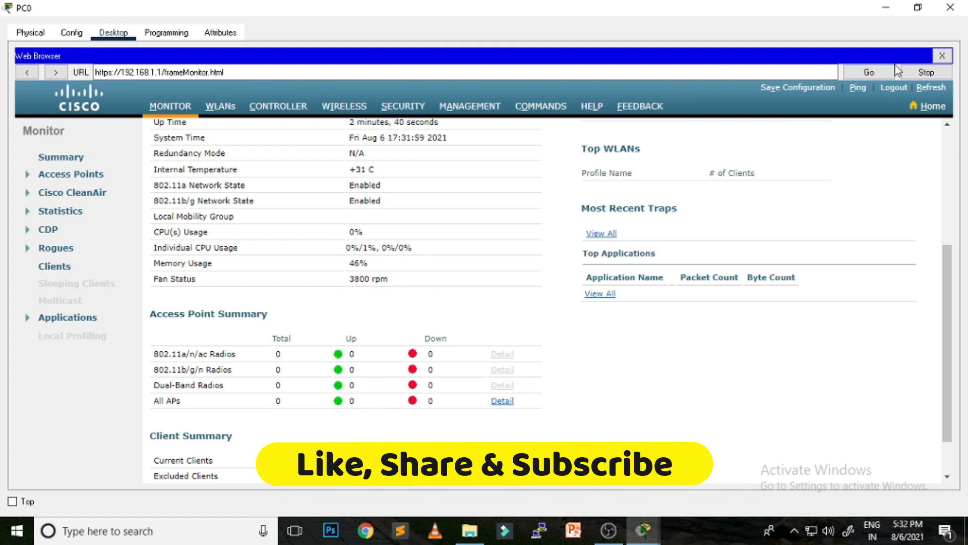
Step: Check the controller's Wireless access point list, finding 0 APs joined, and return to Monitor
{"action": "left_click", "coordinate": [886, 7]}
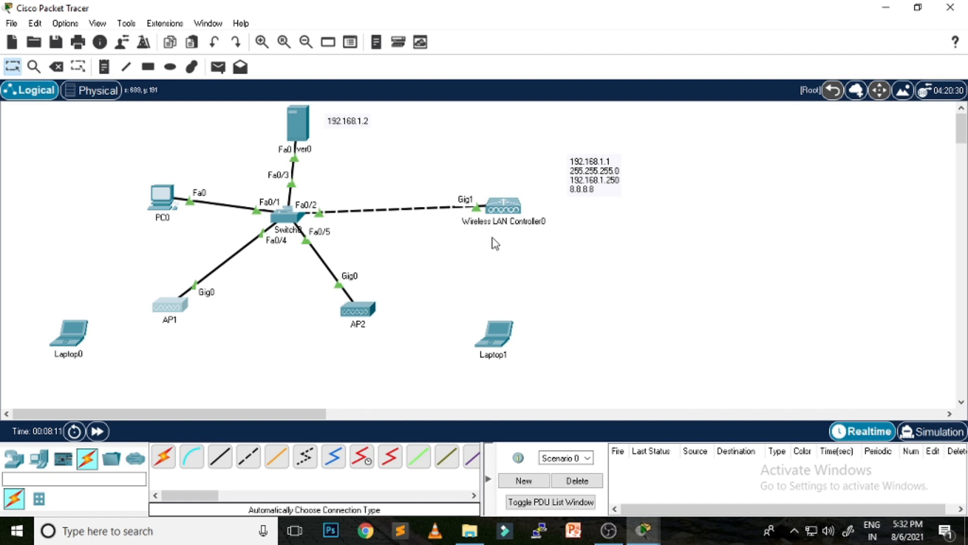
{"action": "left_click", "coordinate": [665, 504]}
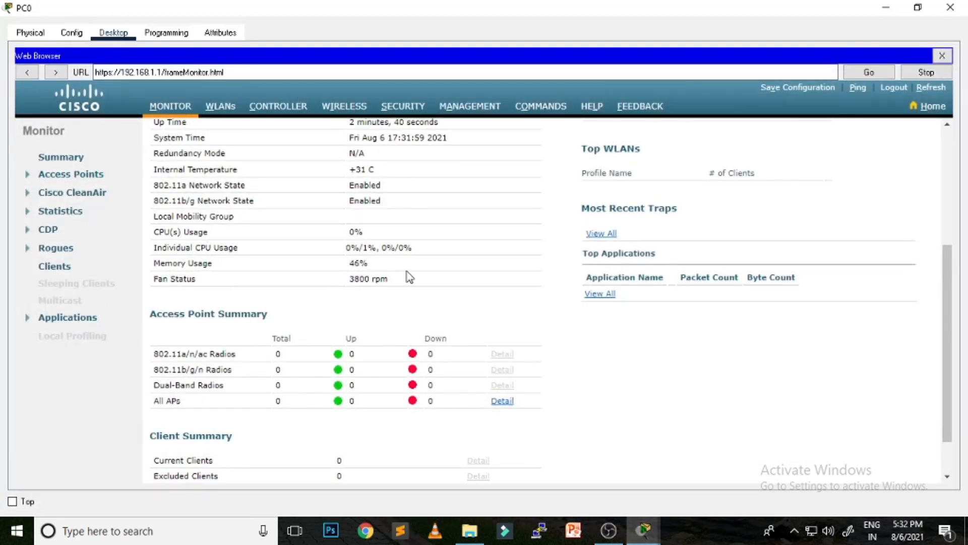
{"action": "scroll", "coordinate": [407, 274], "scroll_direction": "up", "scroll_amount": 5}
{"action": "left_click", "coordinate": [357, 114]}
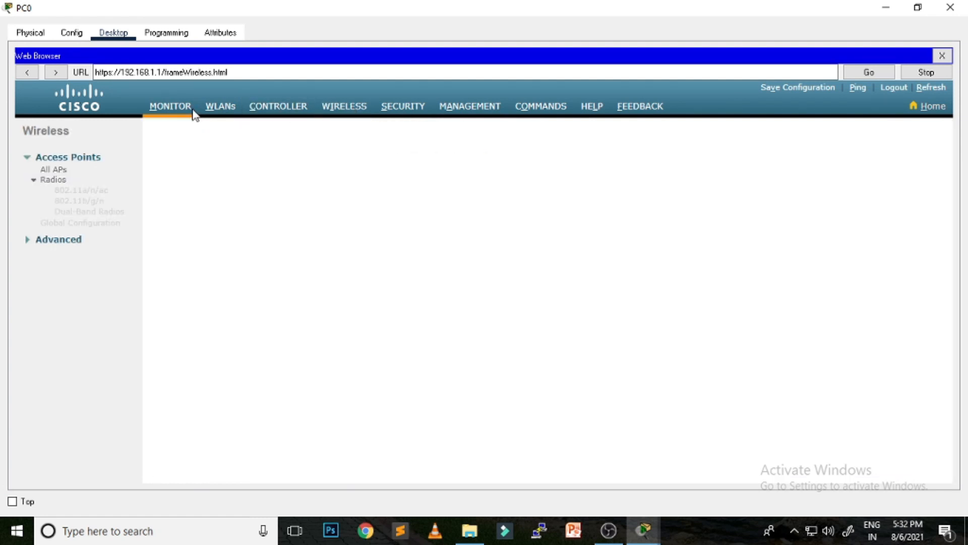
{"action": "left_click", "coordinate": [169, 112]}
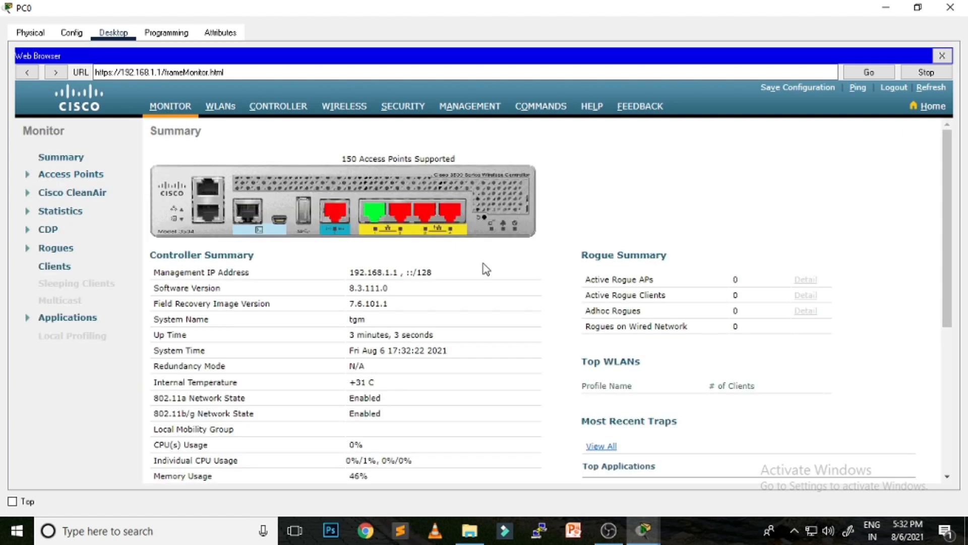
{"action": "scroll", "coordinate": [484, 265], "scroll_direction": "down", "scroll_amount": 4}
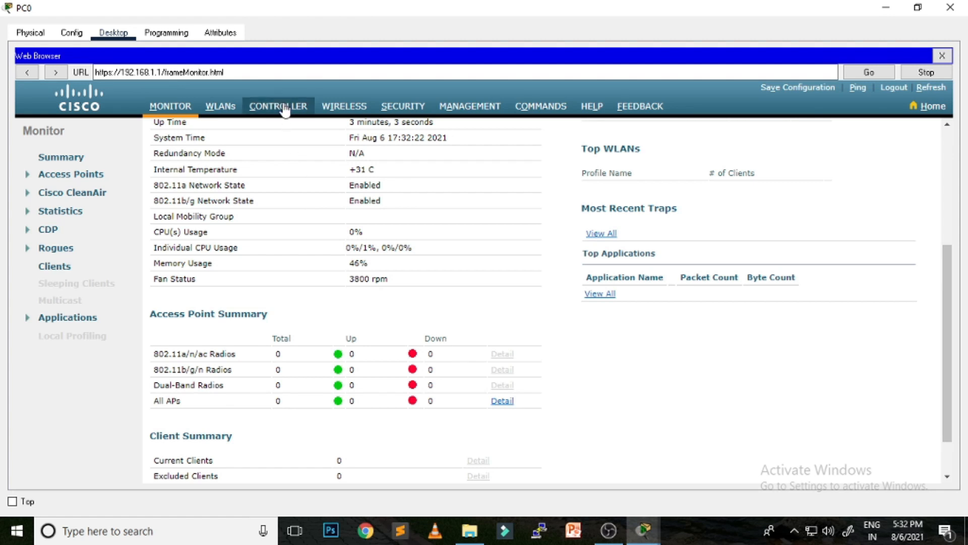
{"action": "left_click", "coordinate": [362, 112]}
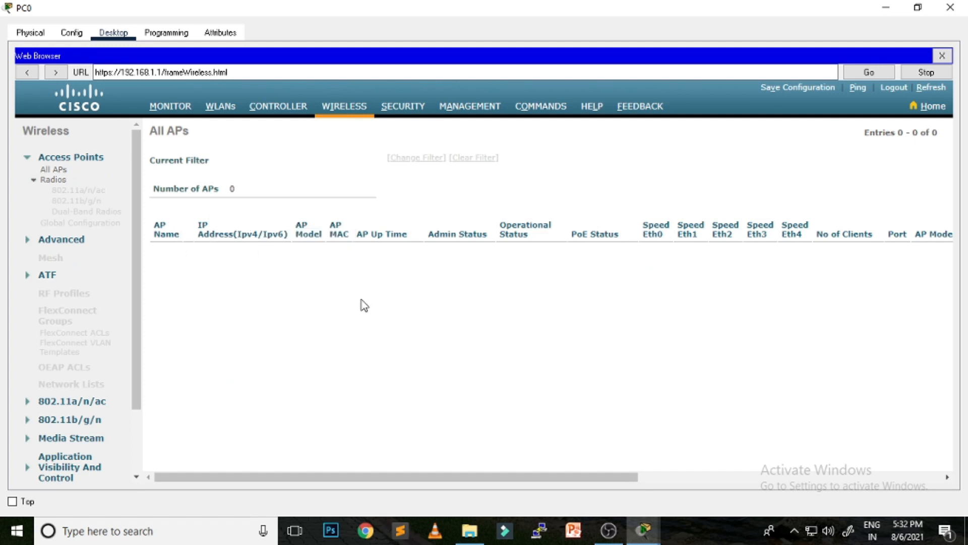
{"action": "left_click", "coordinate": [192, 102]}
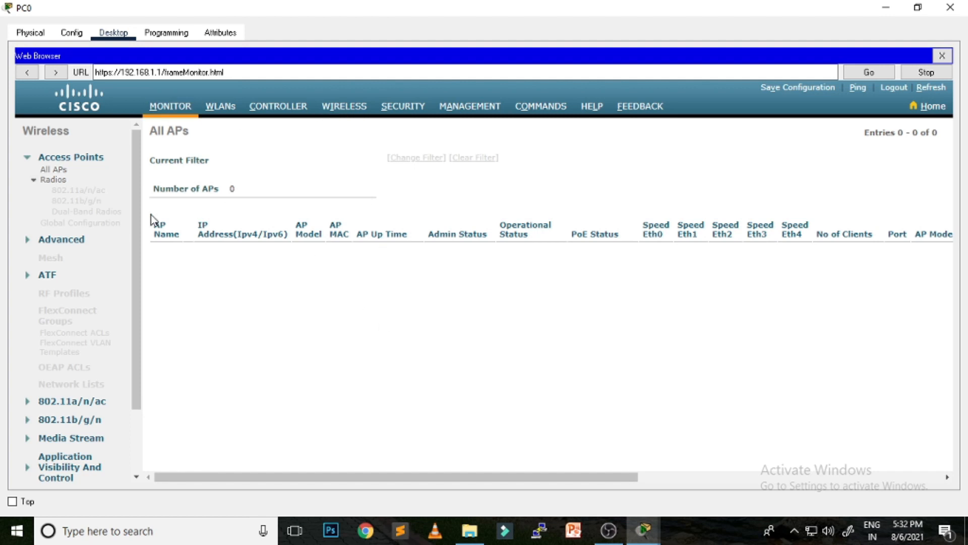
{"action": "scroll", "coordinate": [337, 353], "scroll_direction": "down", "scroll_amount": 4}
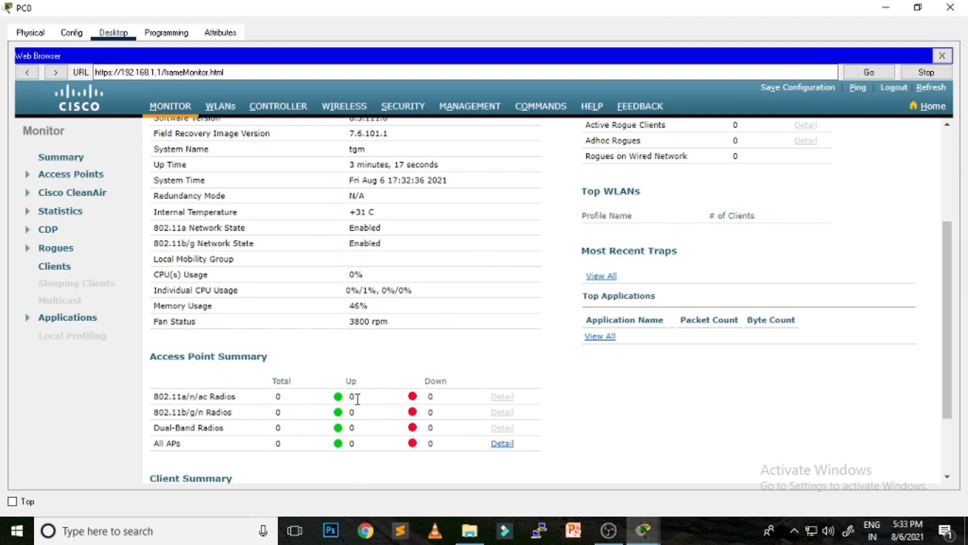
Step: Confirm AP1 and AP2 use DHCP with gateway 192.168.1.250 and DNS 8.8.8.8
{"action": "left_click", "coordinate": [886, 7]}
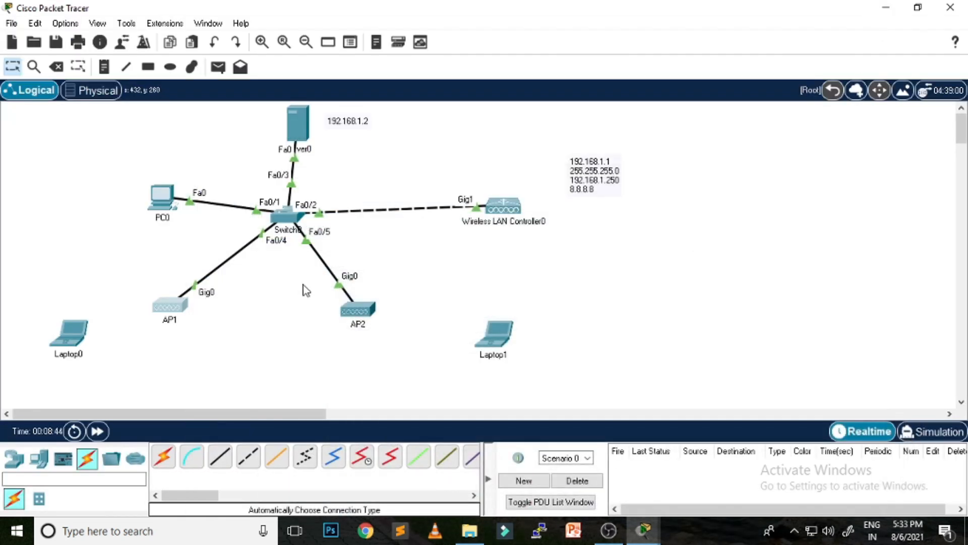
{"action": "left_click", "coordinate": [172, 310]}
{"action": "left_click", "coordinate": [307, 44]}
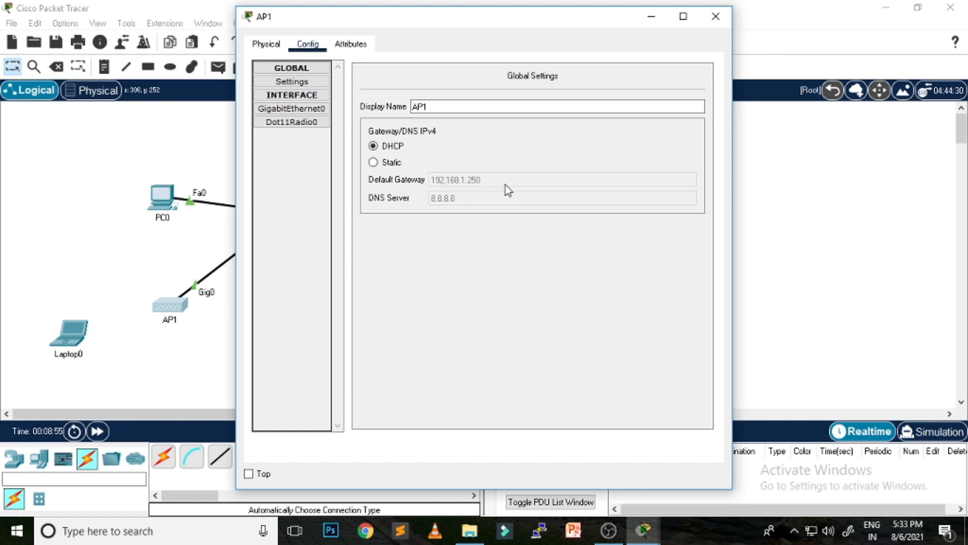
{"action": "left_click", "coordinate": [716, 16]}
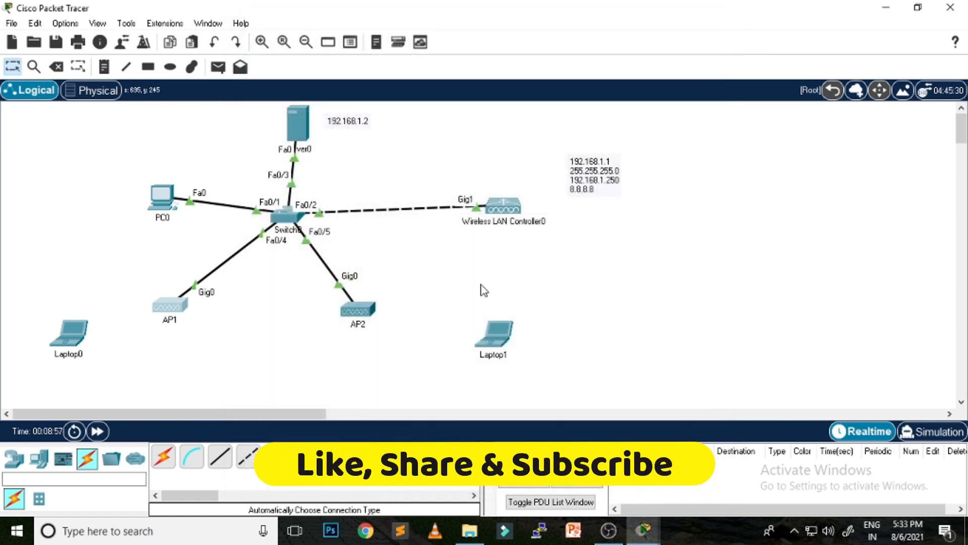
{"action": "left_click", "coordinate": [376, 310]}
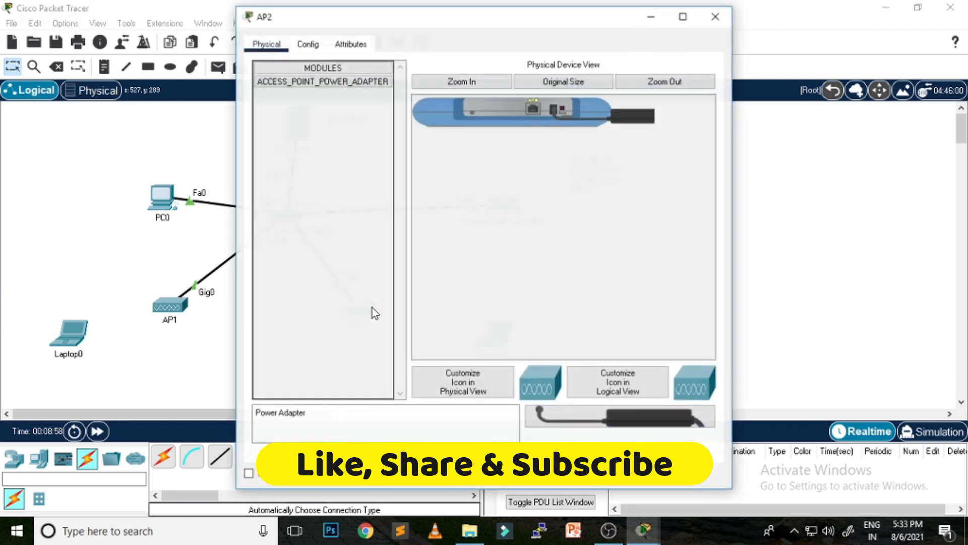
{"action": "left_click", "coordinate": [308, 44]}
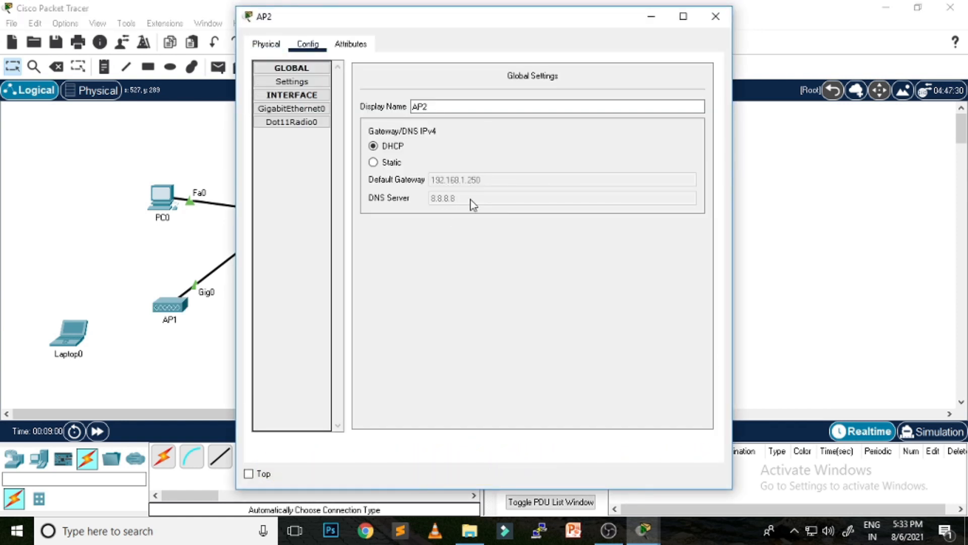
{"action": "left_click", "coordinate": [716, 16]}
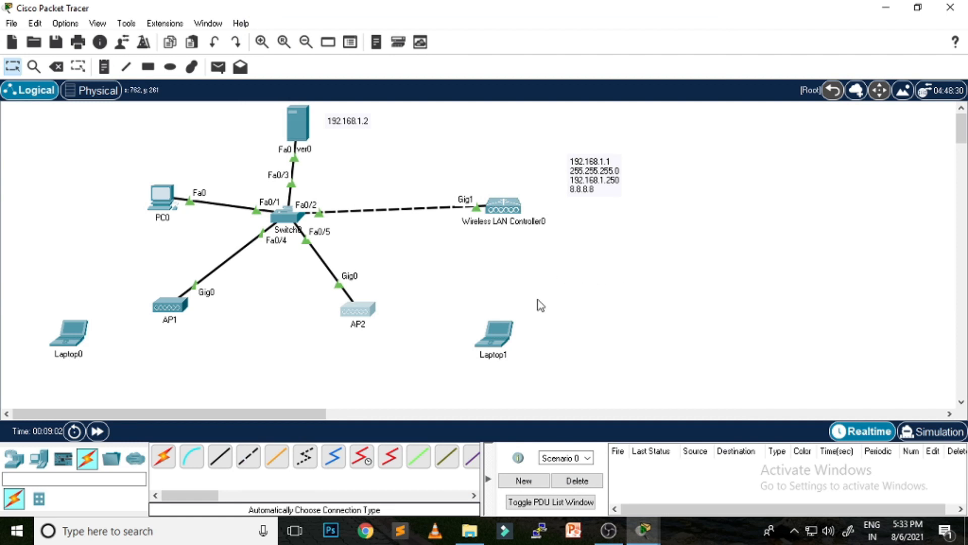
Step: Swap Laptop1's module for a WPC300N wireless card, powering it off and back on
{"action": "left_click", "coordinate": [499, 338]}
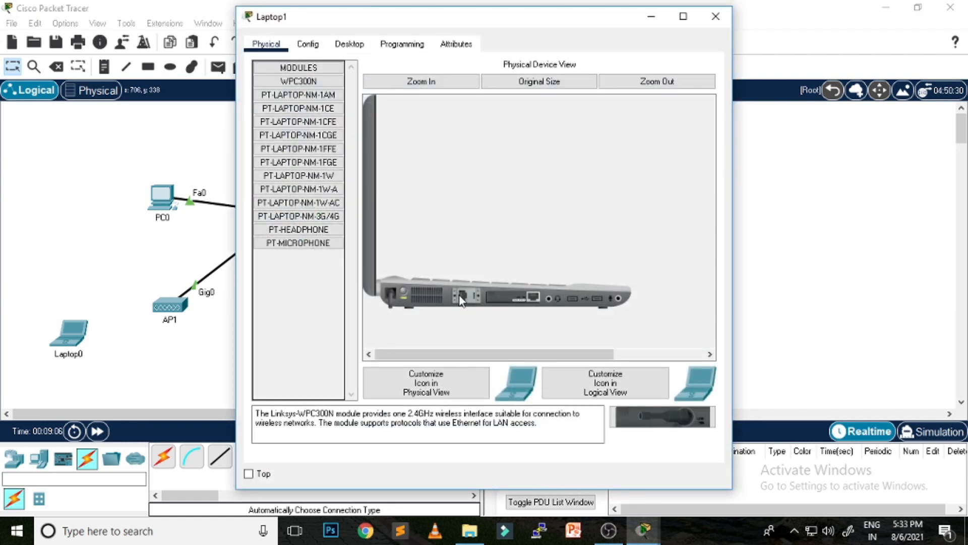
{"action": "left_click", "coordinate": [403, 292]}
{"action": "left_click_drag", "start_coordinate": [532, 305], "coordinate": [298, 338]}
{"action": "left_click_drag", "start_coordinate": [662, 416], "coordinate": [517, 308]}
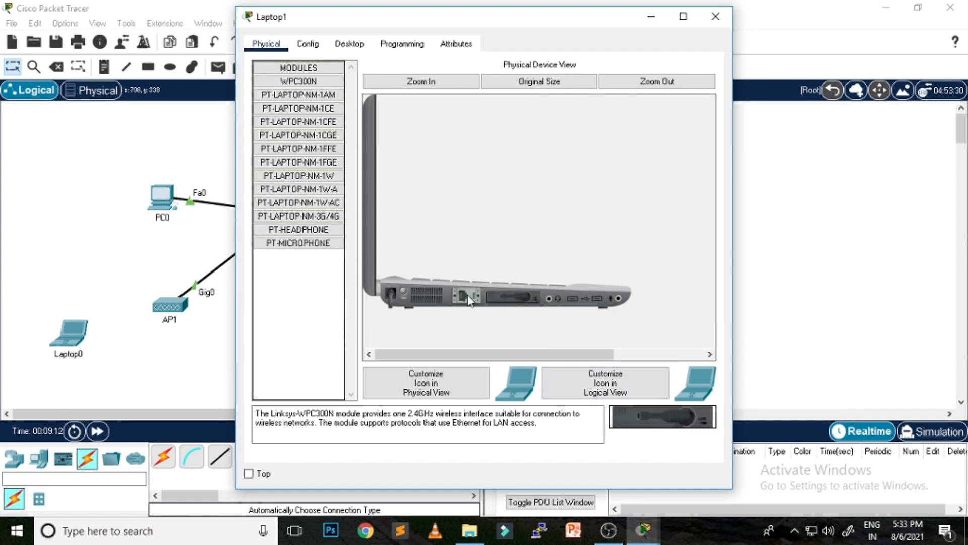
{"action": "left_click", "coordinate": [403, 292]}
{"action": "left_click", "coordinate": [716, 16]}
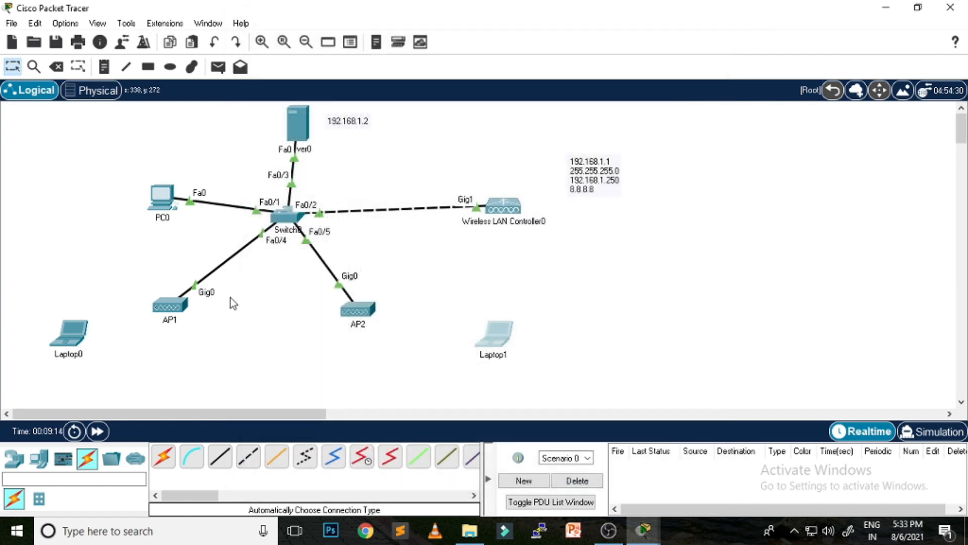
Step: Swap Laptop0's module for a WPC300N wireless card and power it back on
{"action": "left_click", "coordinate": [75, 334]}
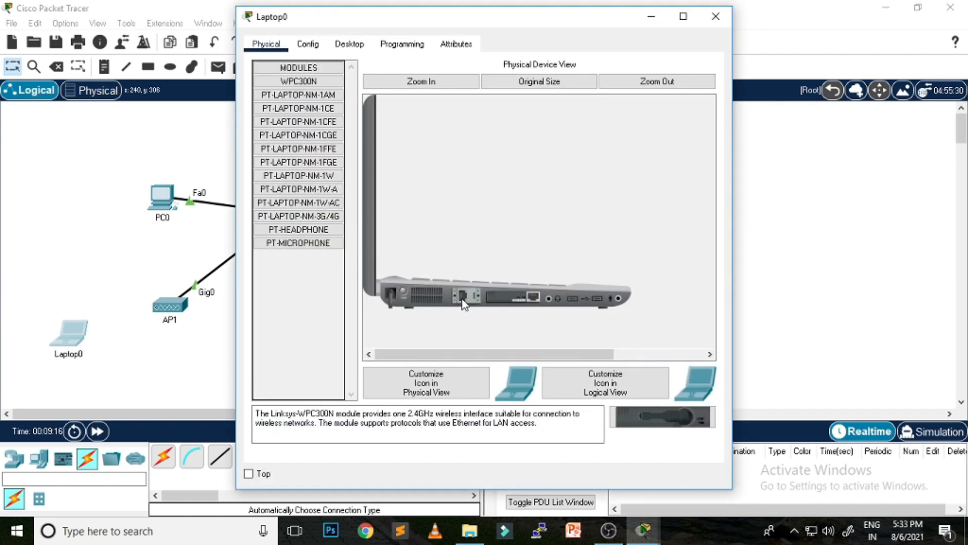
{"action": "left_click_drag", "start_coordinate": [536, 303], "coordinate": [325, 343]}
{"action": "left_click_drag", "start_coordinate": [656, 417], "coordinate": [517, 302]}
{"action": "left_click", "coordinate": [404, 292]}
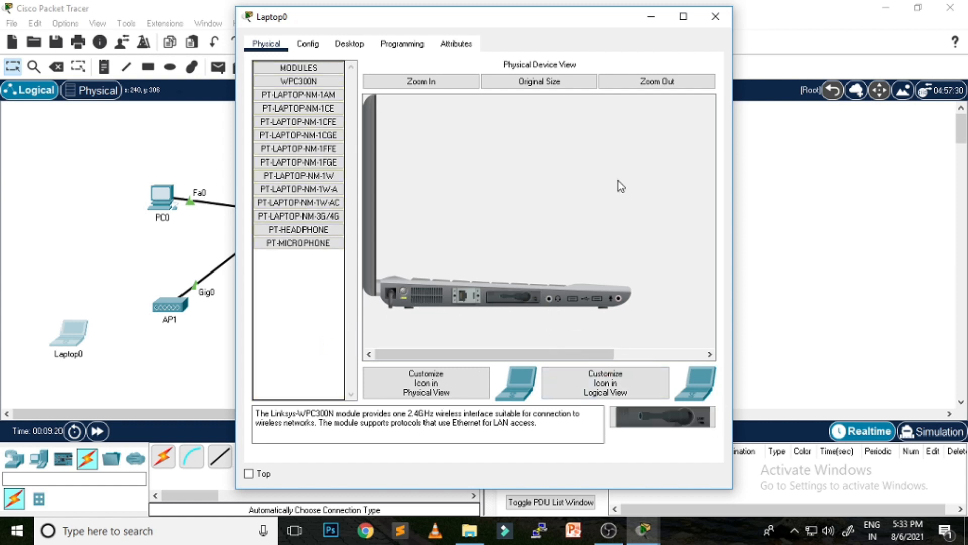
{"action": "left_click", "coordinate": [716, 16]}
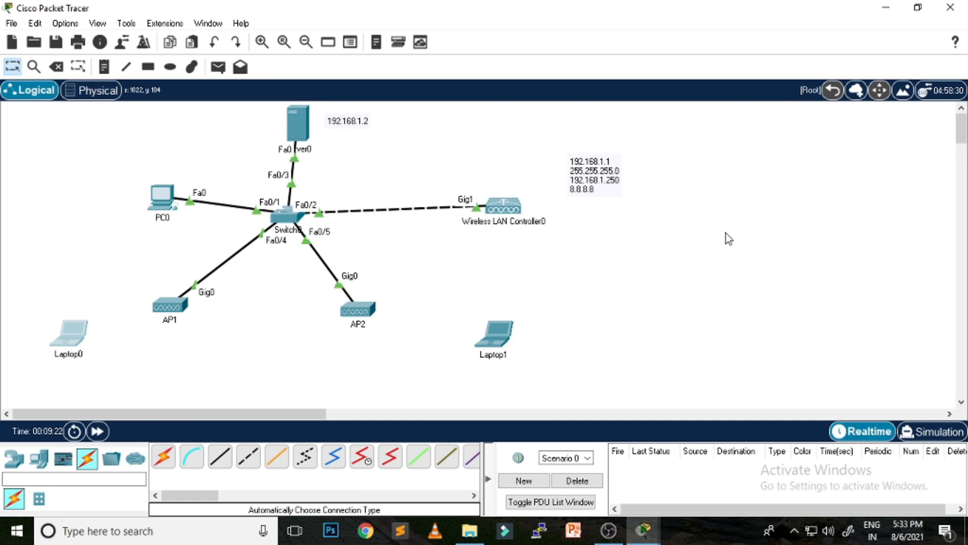
{"action": "left_click", "coordinate": [507, 340]}
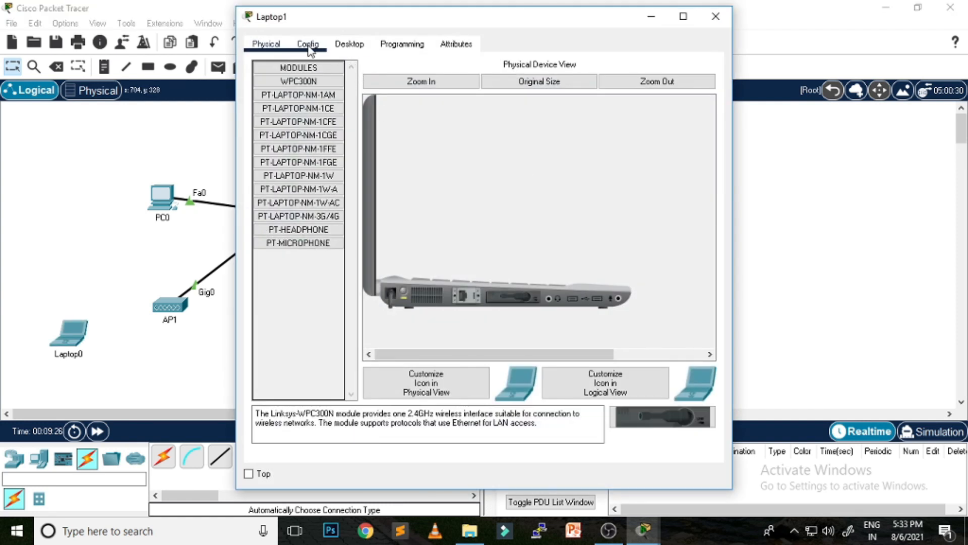
Step: Review Laptop1's global settings, leaving the gateway on DHCP
{"action": "left_click", "coordinate": [308, 46]}
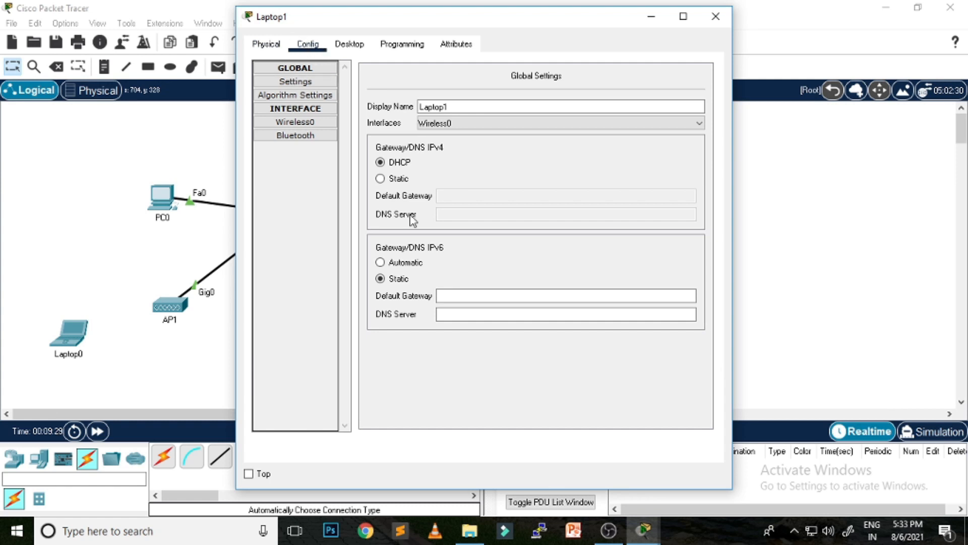
{"action": "left_click", "coordinate": [402, 182]}
{"action": "left_click", "coordinate": [459, 196]}
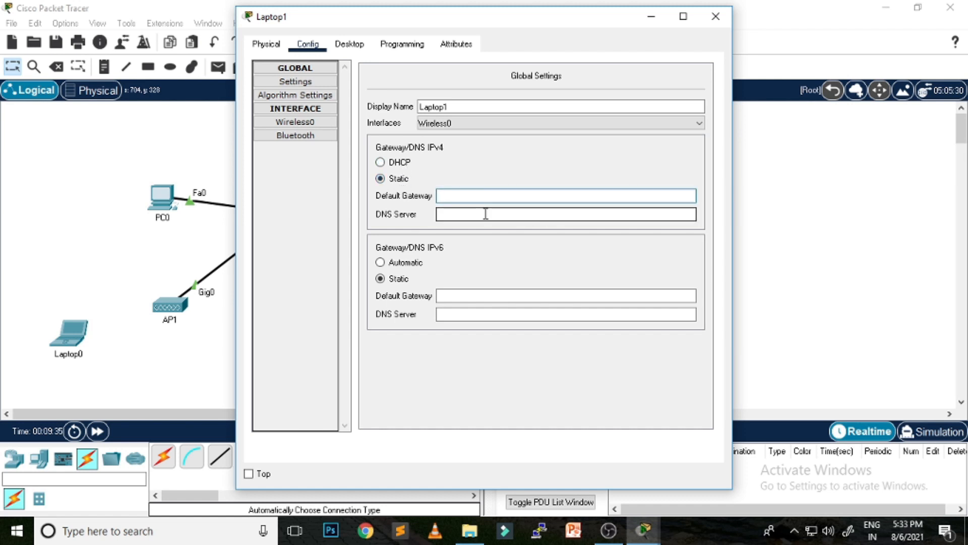
{"action": "left_click", "coordinate": [396, 165]}
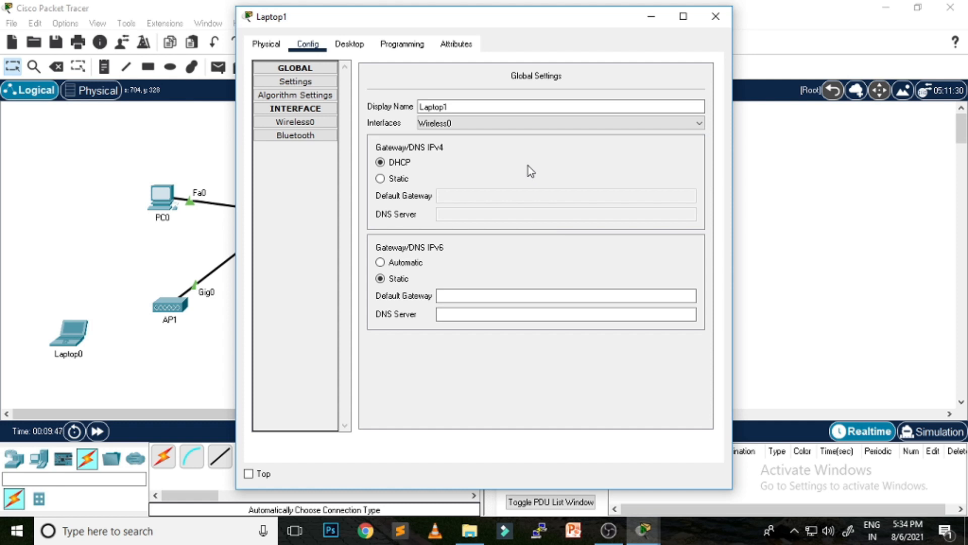
Step: Set Laptop1's Wireless0 SSID to guest so it links to AP2
{"action": "left_click", "coordinate": [305, 122]}
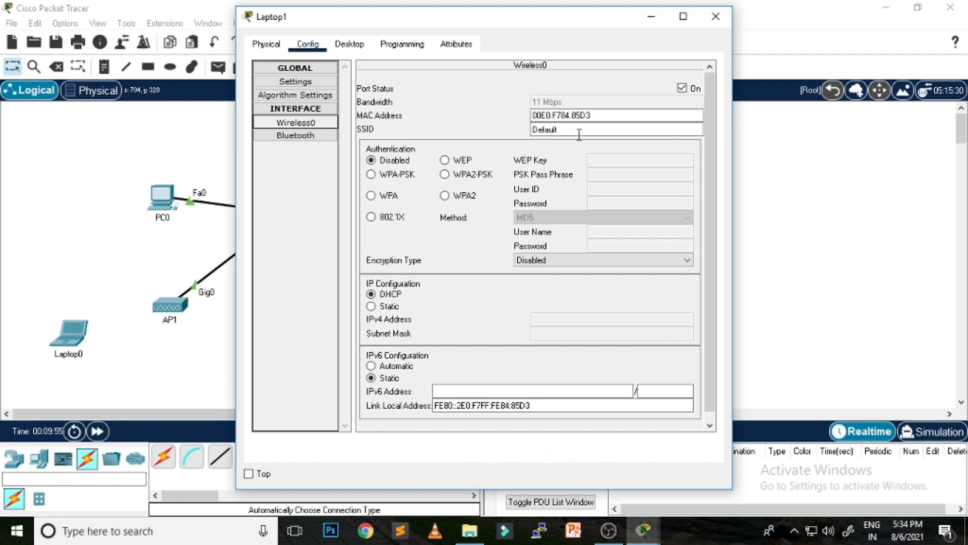
{"action": "left_click_drag", "start_coordinate": [578, 130], "coordinate": [424, 130]}
{"action": "type", "text": "guest"}
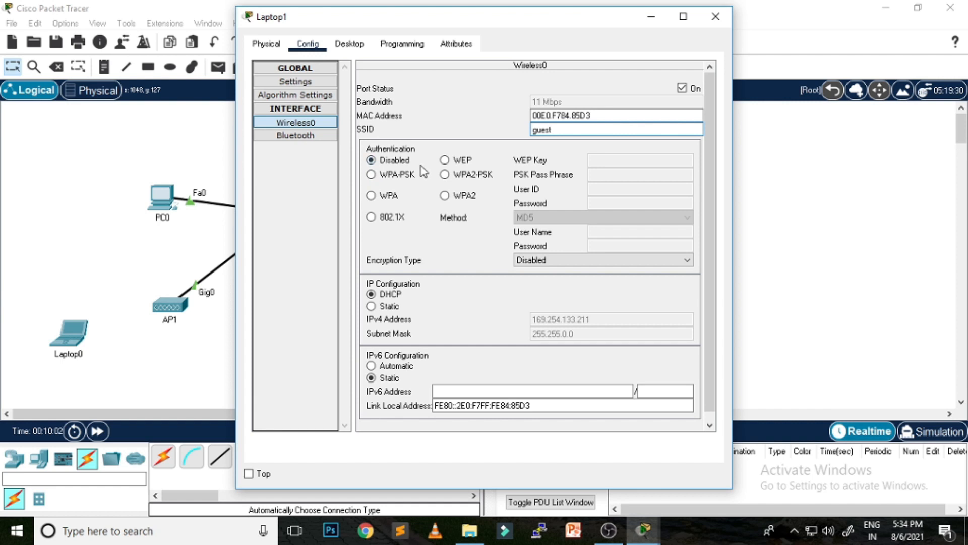
{"action": "left_click", "coordinate": [612, 117]}
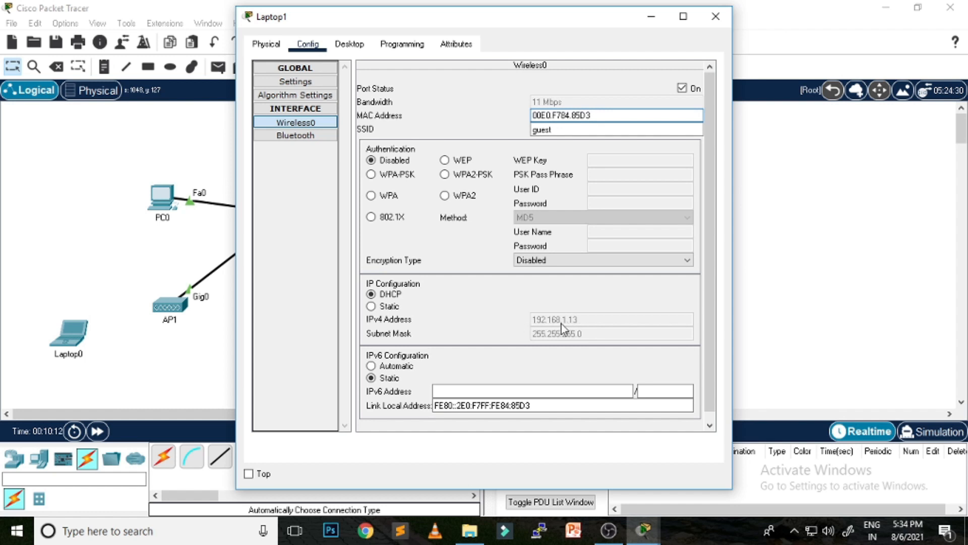
{"action": "left_click", "coordinate": [715, 16]}
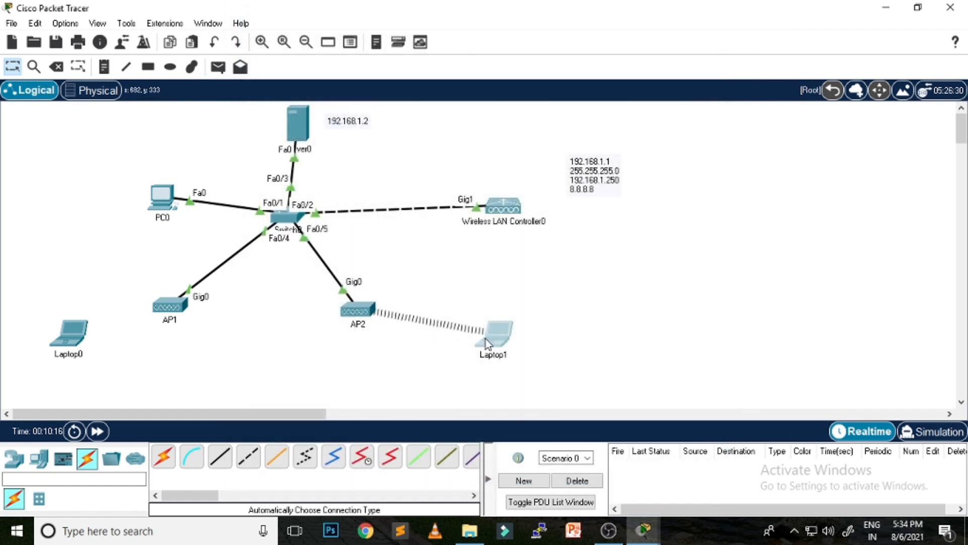
Step: Ping Server0 at 192.168.1.2 from Laptop1, getting 4 of 4 replies with 0% loss
{"action": "left_click", "coordinate": [504, 345]}
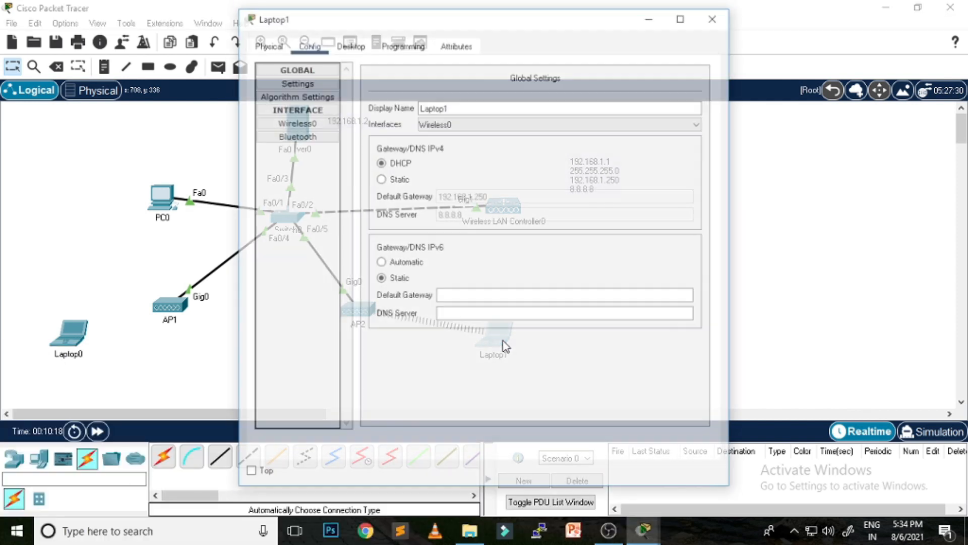
{"action": "left_click", "coordinate": [353, 45]}
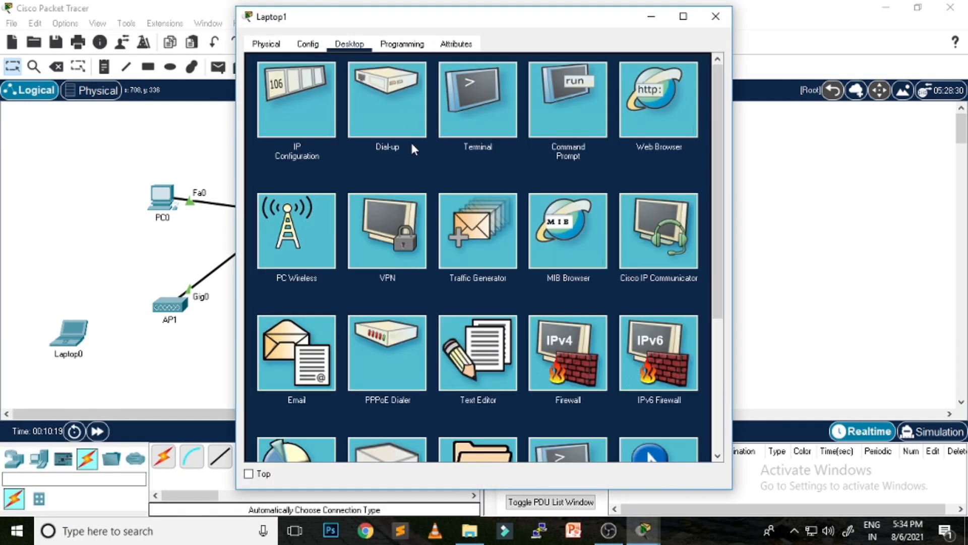
{"action": "left_click", "coordinate": [564, 94]}
{"action": "key", "text": "Return"}
{"action": "key", "text": "Return"}
{"action": "key", "text": "Return"}
{"action": "type", "text": "ping 192"}
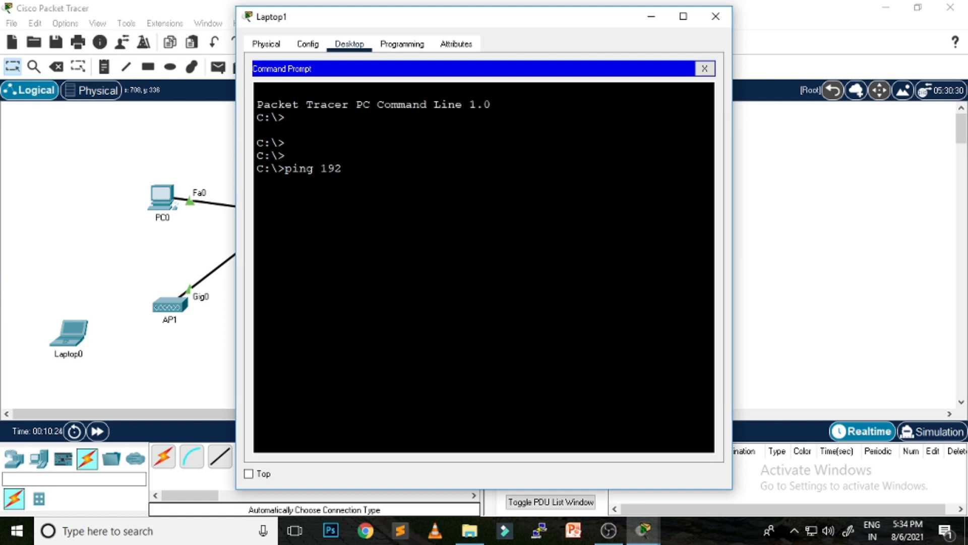
{"action": "type", "text": ".168.1.2"}
{"action": "key", "text": "Return"}
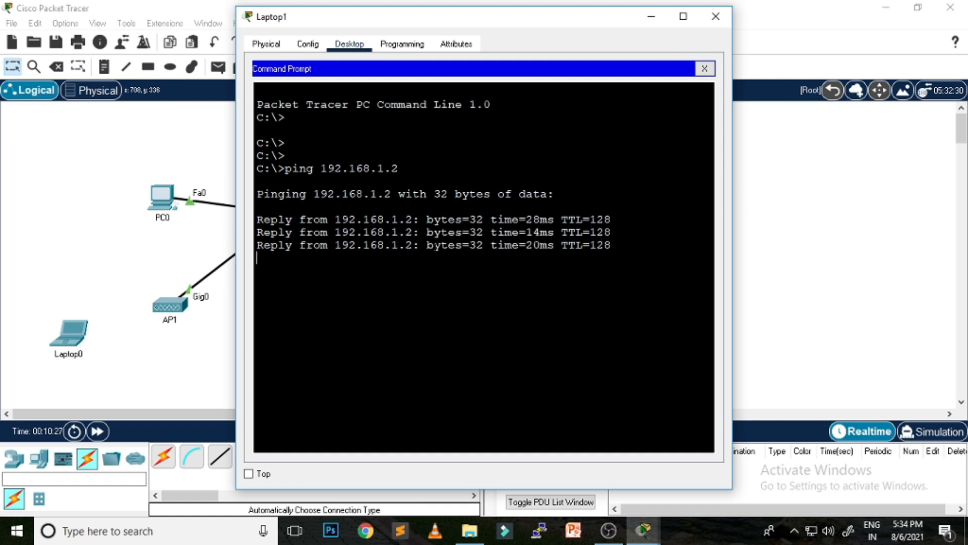
{"action": "left_click", "coordinate": [715, 16]}
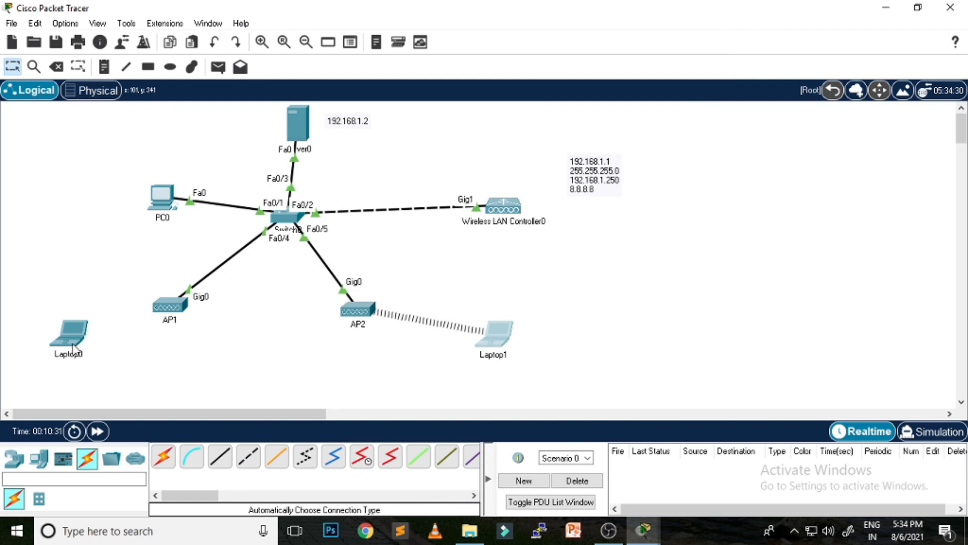
Step: Bring up Laptop0's Wireless0 settings, showing SSID Default and address 169.254.23.5
{"action": "left_click", "coordinate": [75, 336]}
{"action": "left_click", "coordinate": [351, 45]}
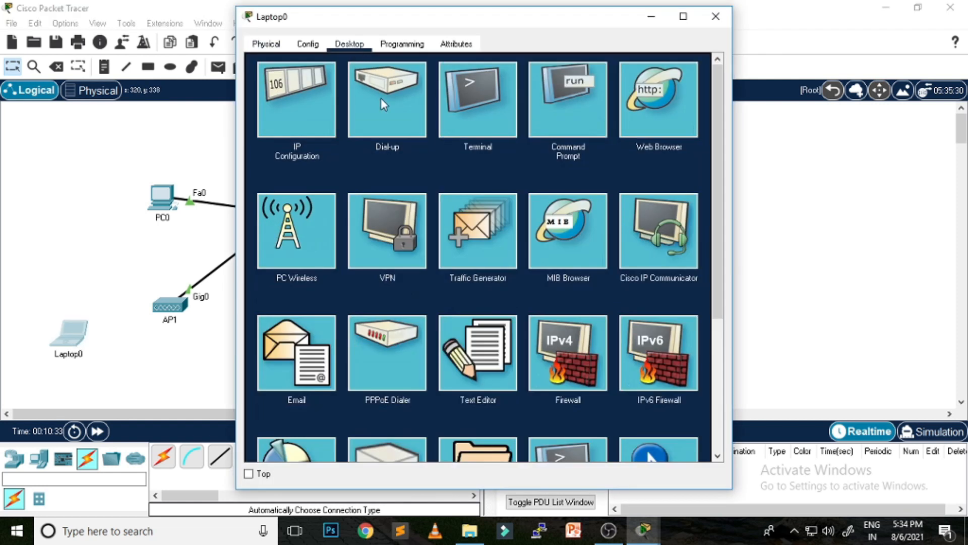
{"action": "left_click", "coordinate": [307, 44]}
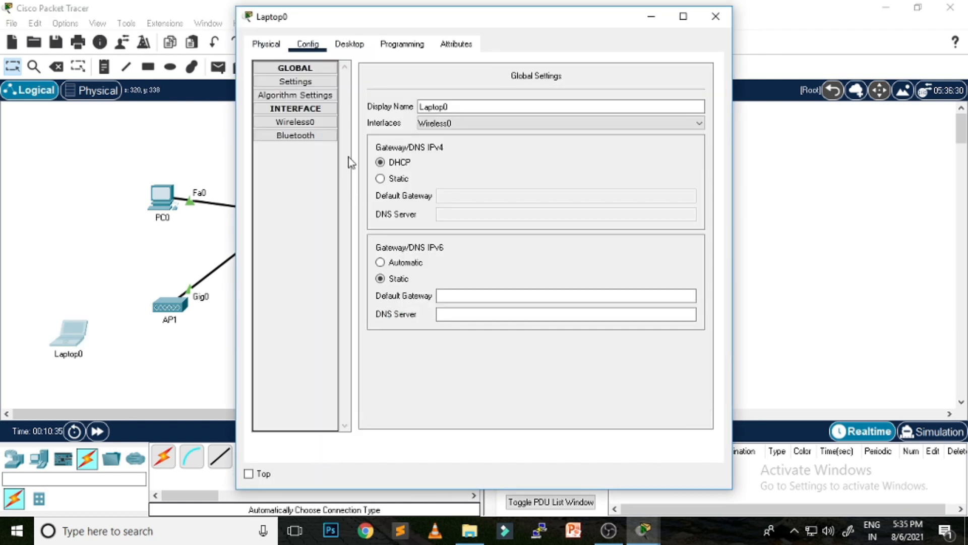
{"action": "left_click", "coordinate": [294, 122]}
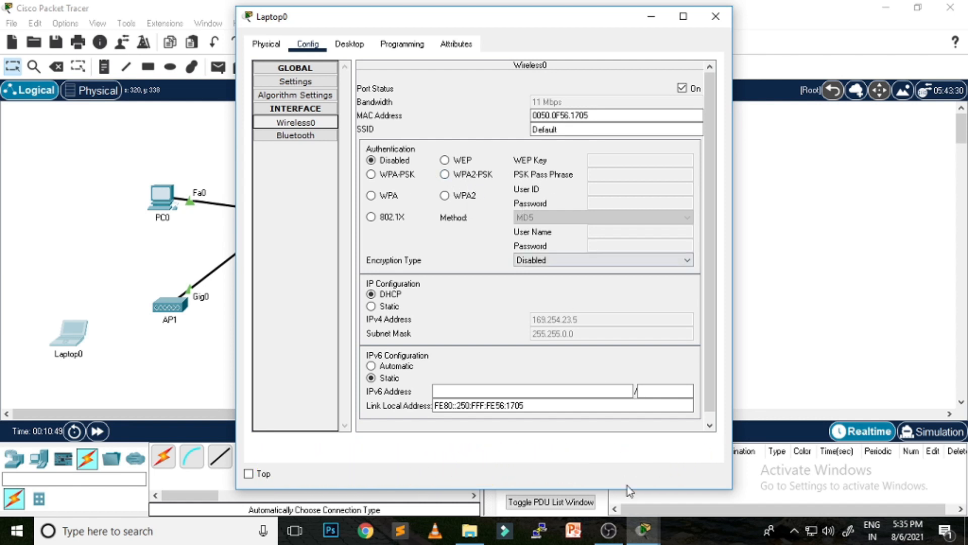
{"action": "mouse_move", "coordinate": [639, 530]}
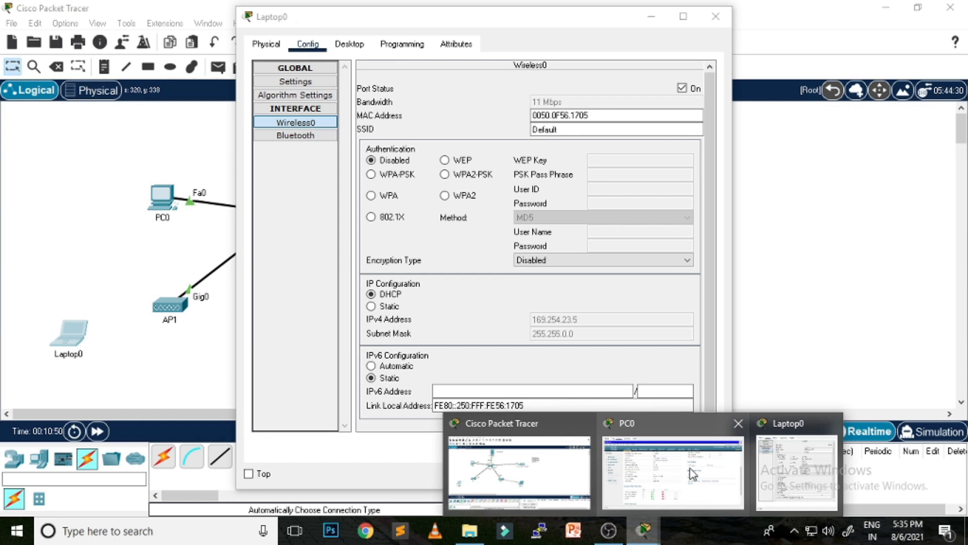
{"action": "left_click", "coordinate": [670, 466]}
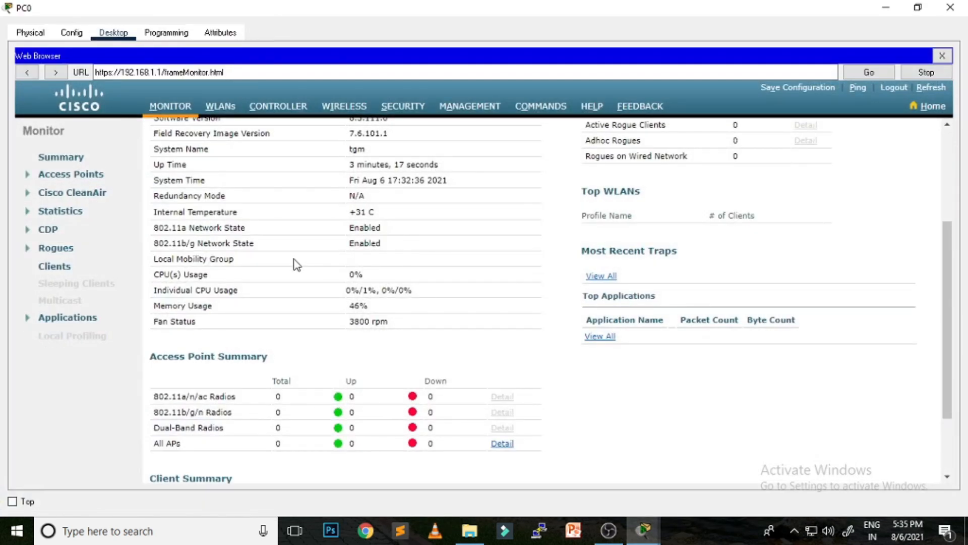
{"action": "scroll", "coordinate": [269, 167], "scroll_direction": "up", "scroll_amount": 5}
{"action": "left_click", "coordinate": [222, 107]}
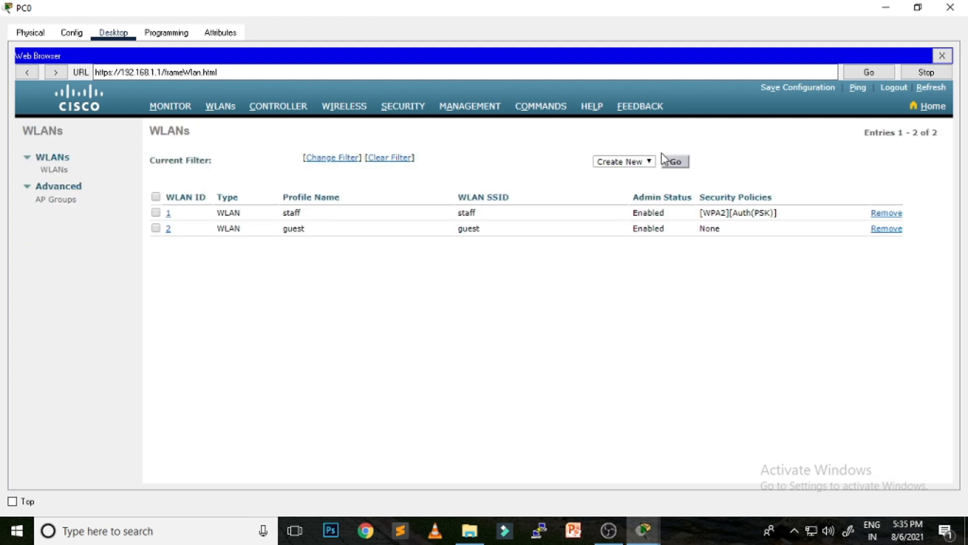
{"action": "double_click", "coordinate": [262, 211]}
{"action": "left_click_drag", "start_coordinate": [276, 213], "coordinate": [324, 219]}
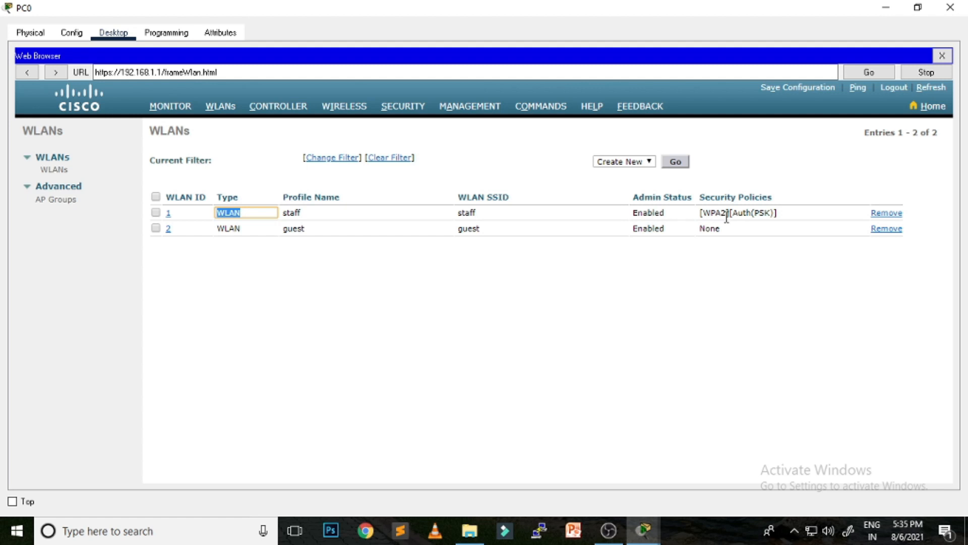
{"action": "left_click", "coordinate": [888, 8]}
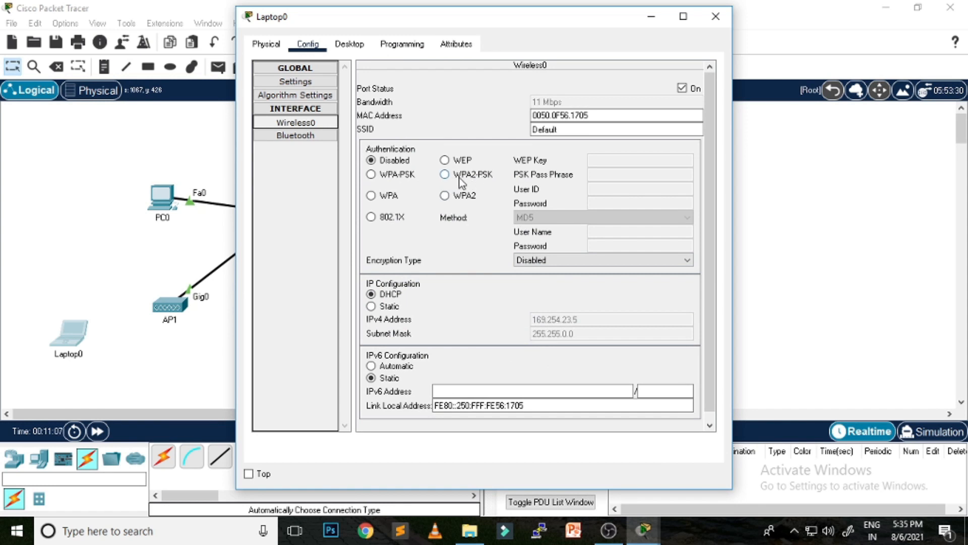
Step: Configure Laptop0's Wireless0 for WPA2-PSK with the passphrase on SSID staff, joining AP1 at 192.168.1.15
{"action": "left_click", "coordinate": [445, 175]}
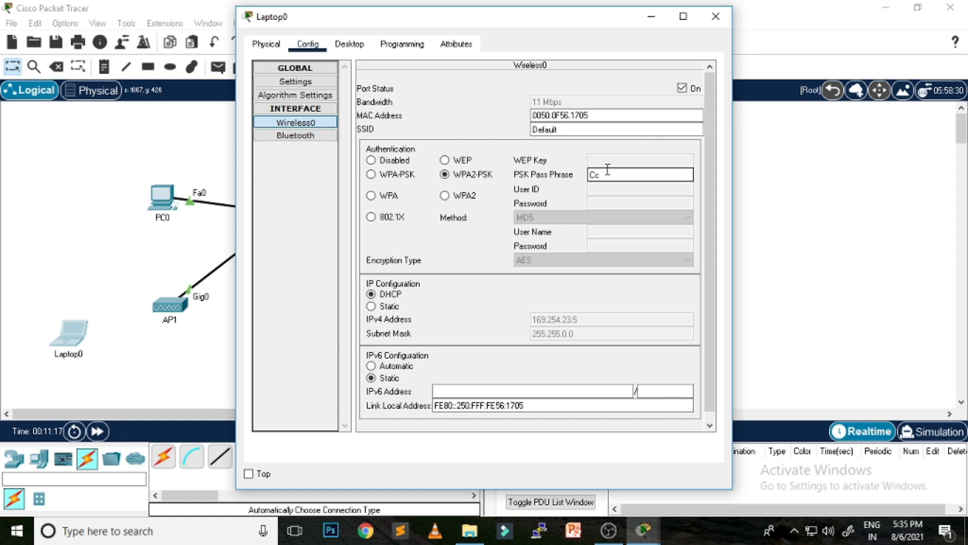
{"action": "type", "text": "@123"}
{"action": "key", "text": "Tab"}
{"action": "type", "text": "staff"}
{"action": "left_click", "coordinate": [624, 113]}
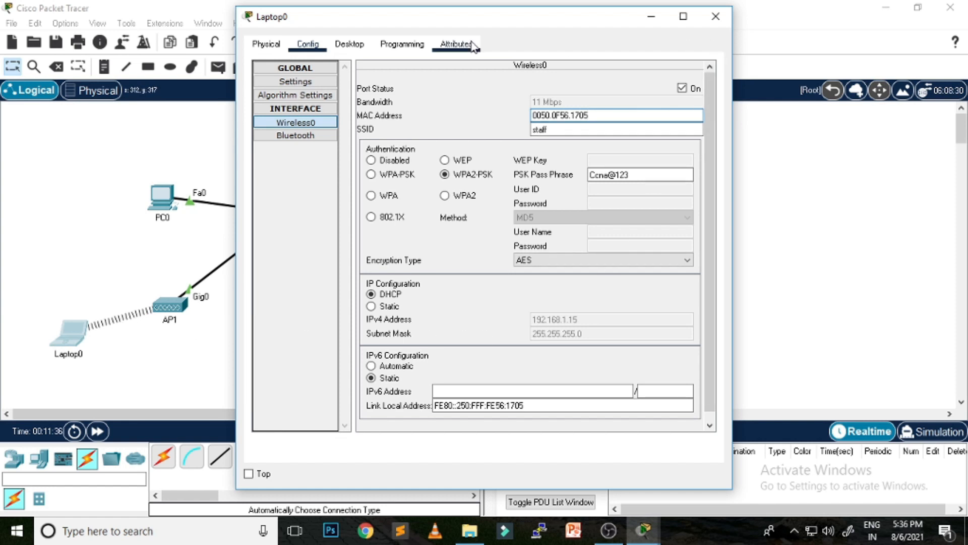
{"action": "left_click", "coordinate": [350, 44]}
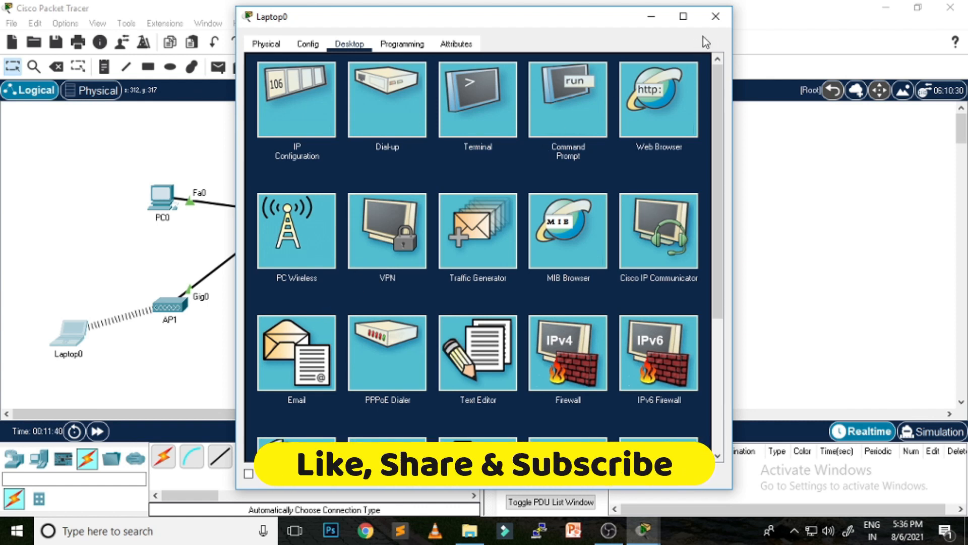
Step: Close Laptop0, nudge it in the topology, then briefly open and close Wireless LAN Controller0
{"action": "left_click", "coordinate": [715, 17]}
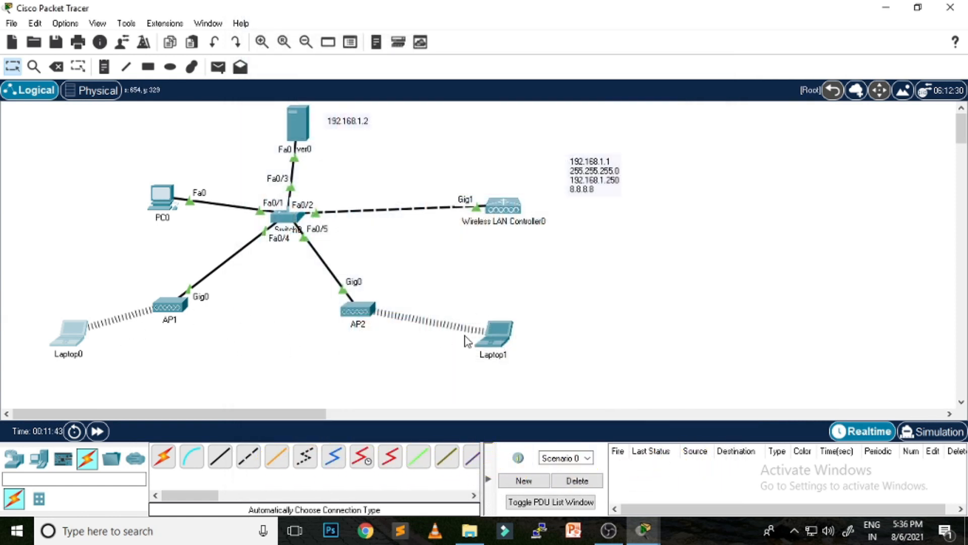
{"action": "mouse_move", "coordinate": [73, 339]}
{"action": "left_mouse_down"}
{"action": "mouse_move", "coordinate": [53, 341]}
{"action": "mouse_move", "coordinate": [74, 342]}
{"action": "mouse_move", "coordinate": [65, 341]}
{"action": "left_mouse_up"}
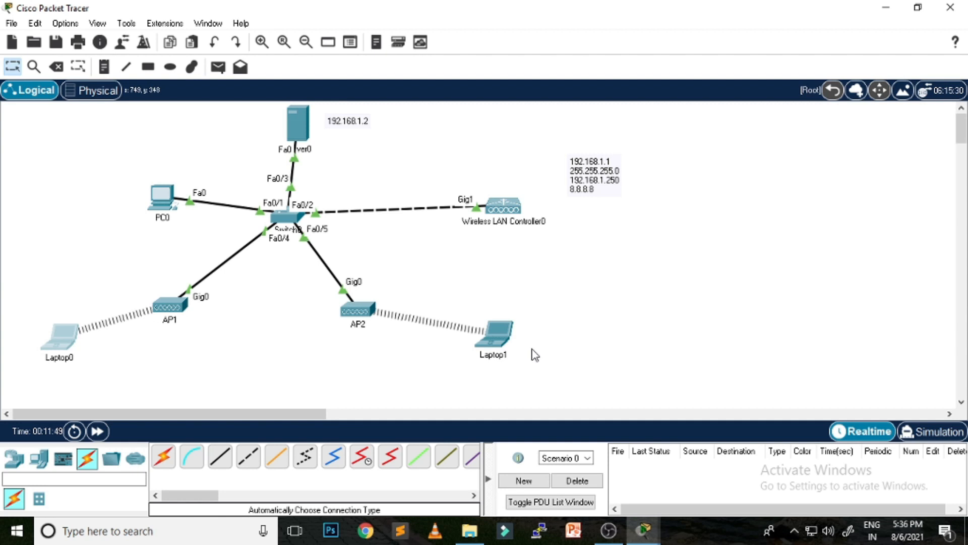
{"action": "left_click", "coordinate": [503, 205]}
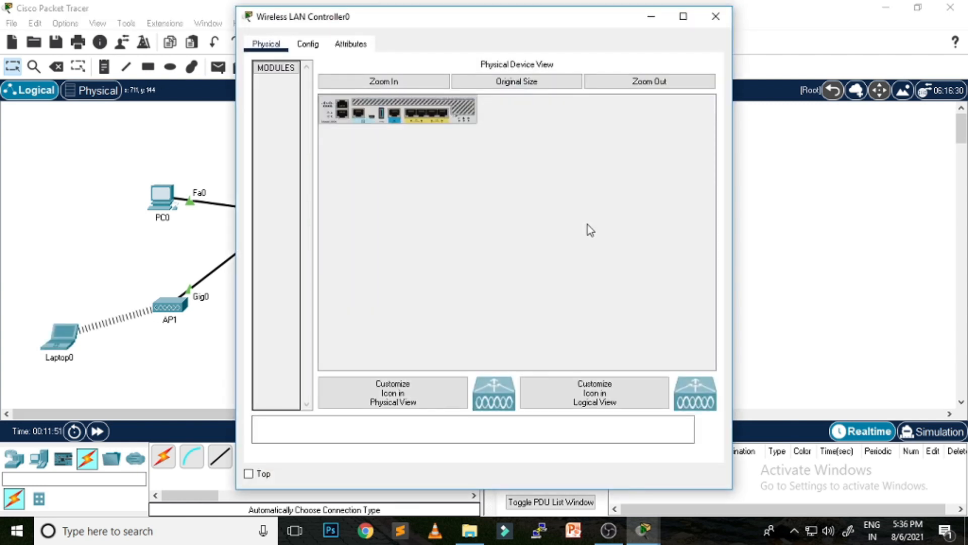
{"action": "left_click", "coordinate": [727, 18]}
Step: On PC0's controller MONITOR page, confirm 2 access point radios and 2 current clients
{"action": "mouse_move", "coordinate": [643, 529]}
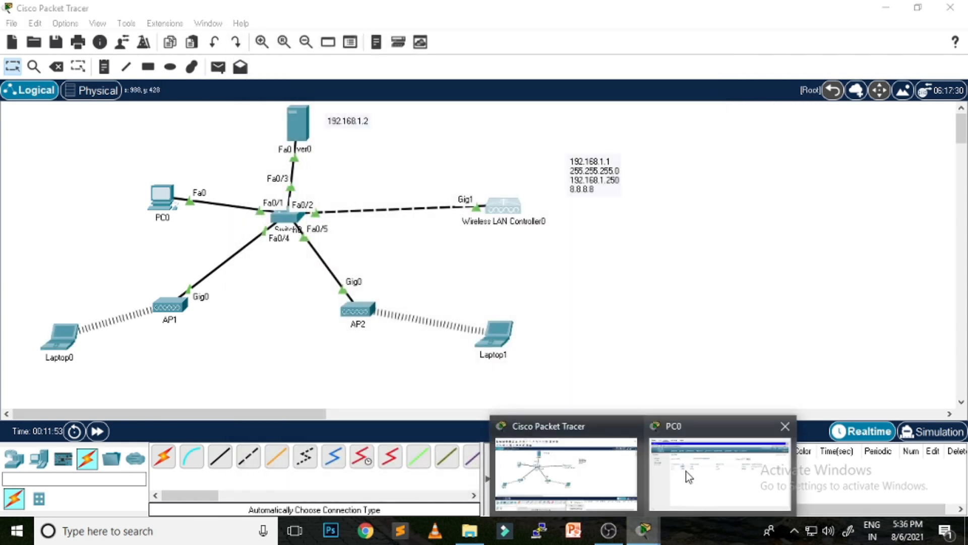
{"action": "left_click", "coordinate": [706, 464]}
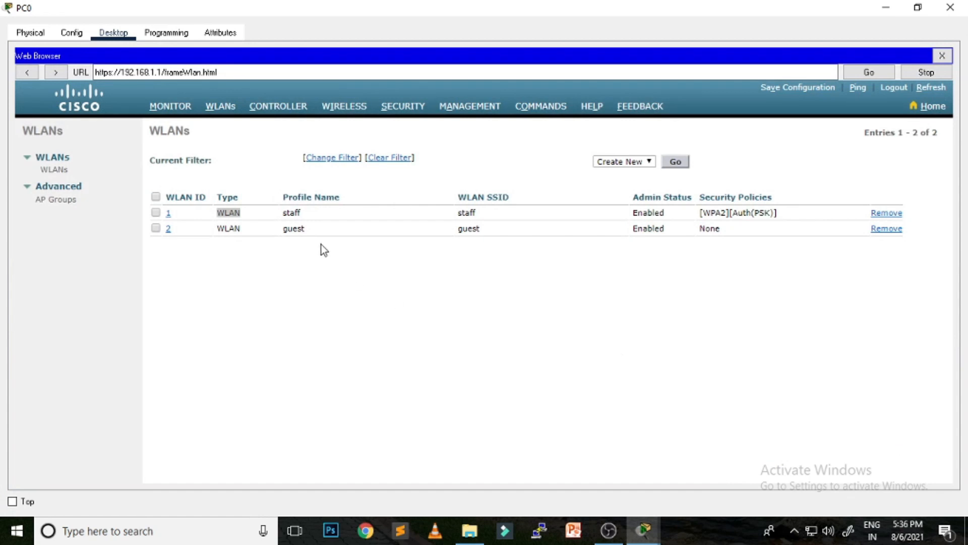
{"action": "left_click", "coordinate": [175, 107]}
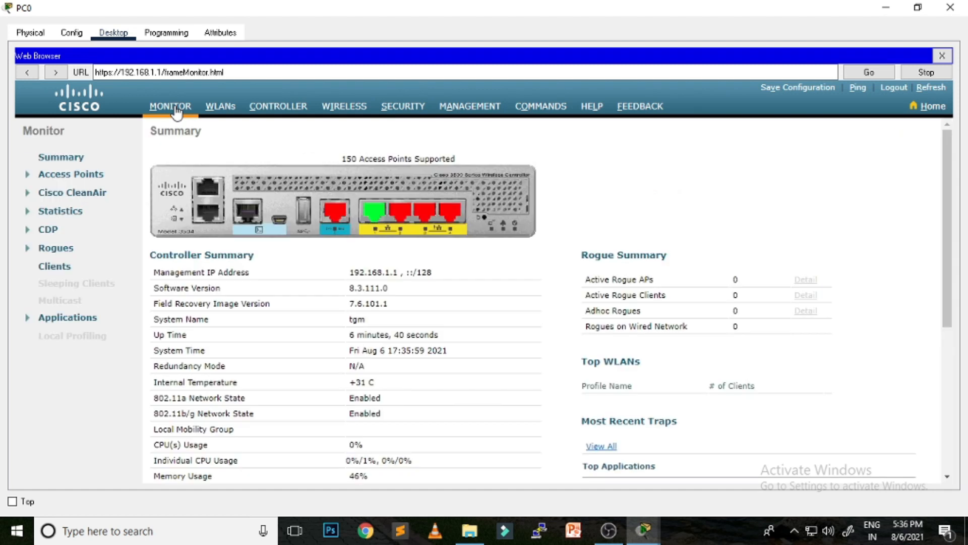
{"action": "scroll", "coordinate": [530, 314], "scroll_direction": "down", "scroll_amount": 5}
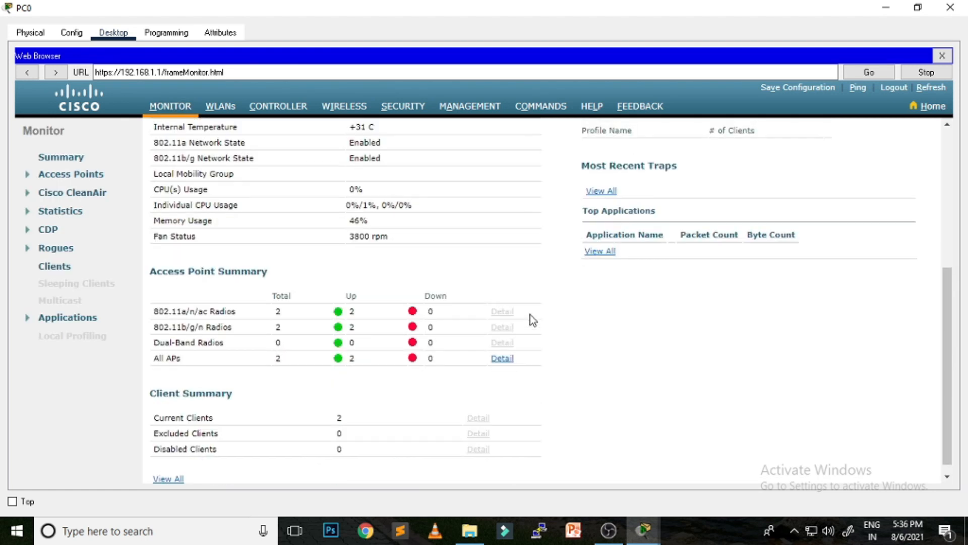
{"action": "left_click_drag", "start_coordinate": [266, 312], "coordinate": [300, 311]}
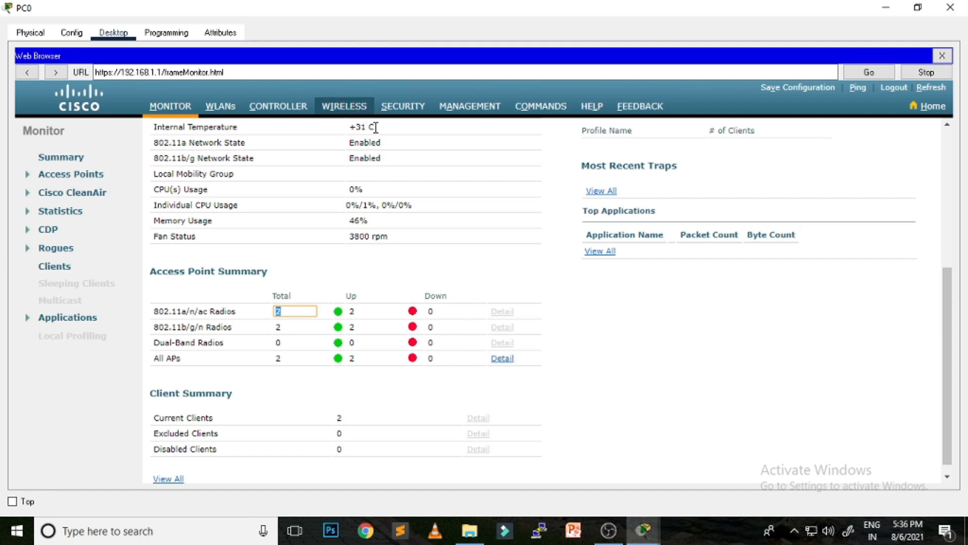
{"action": "scroll", "coordinate": [638, 361], "scroll_direction": "down", "scroll_amount": 1}
{"action": "left_click", "coordinate": [336, 406]}
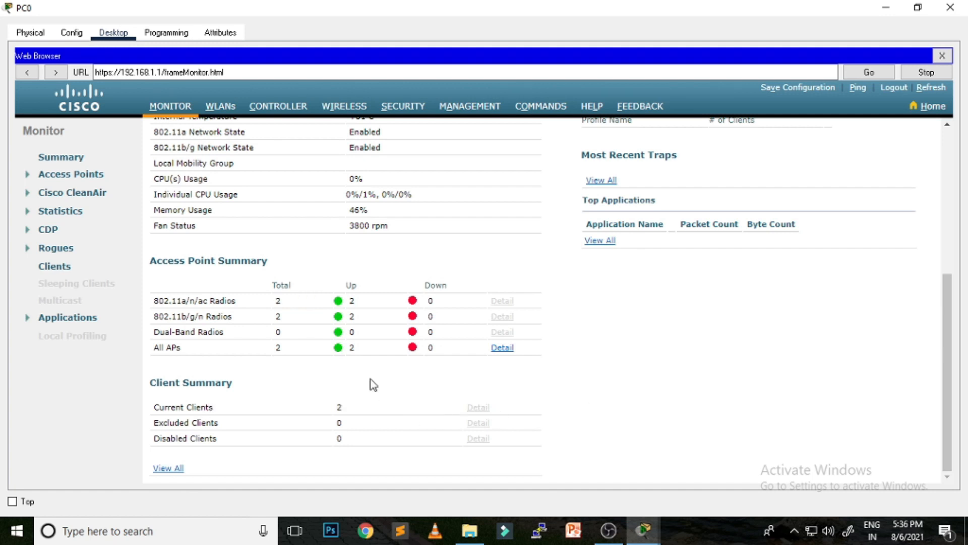
{"action": "left_click", "coordinate": [339, 407]}
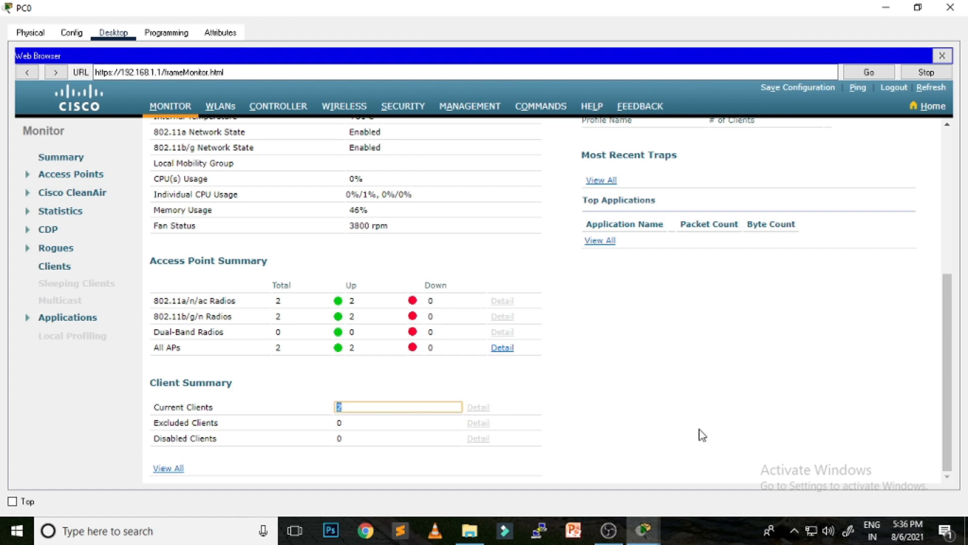
Step: Log out of the controller's web interface and close PC0's window
{"action": "scroll", "coordinate": [716, 381], "scroll_direction": "up", "scroll_amount": 5}
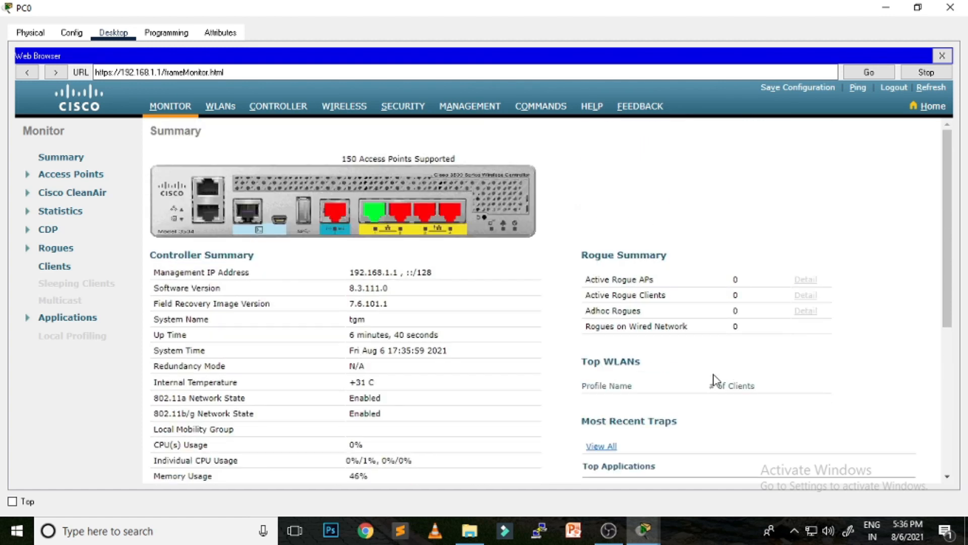
{"action": "left_click", "coordinate": [893, 88]}
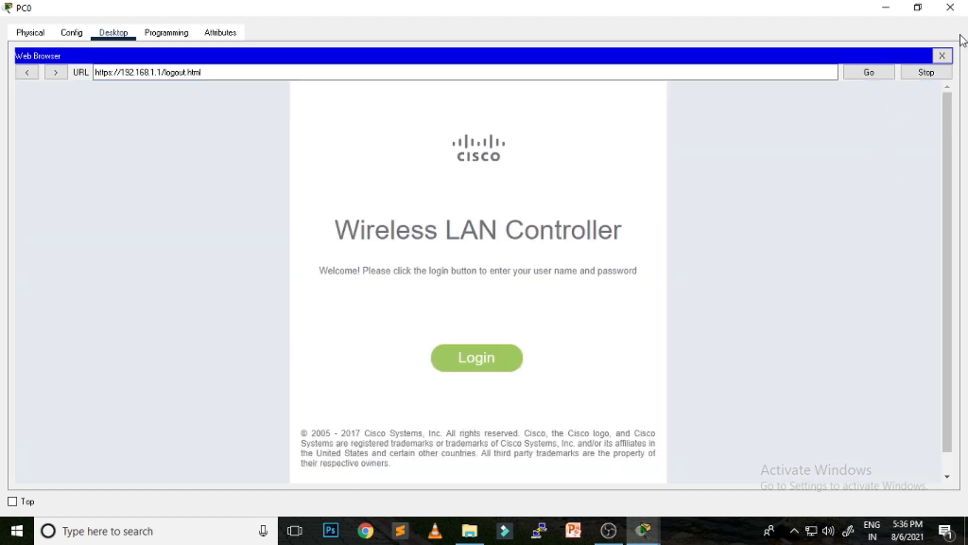
{"action": "left_click", "coordinate": [951, 7]}
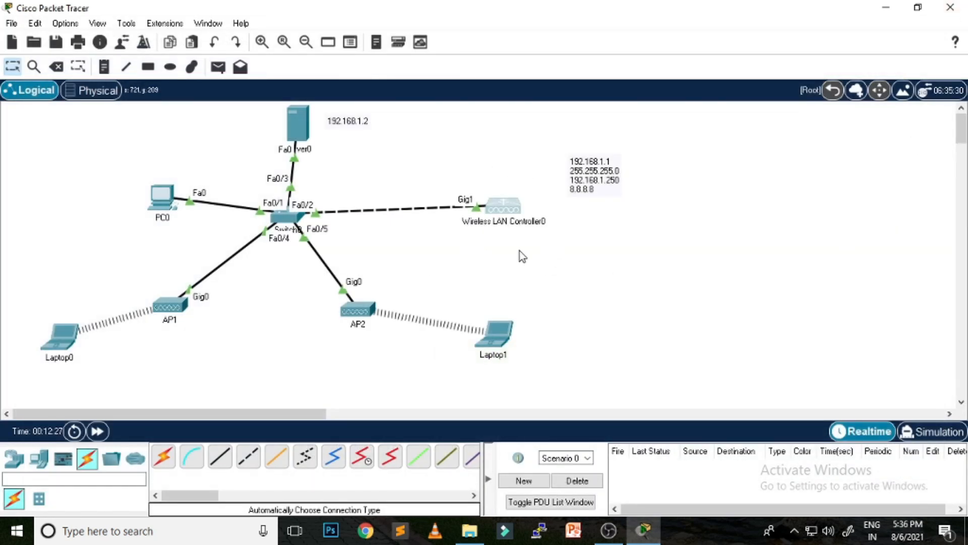